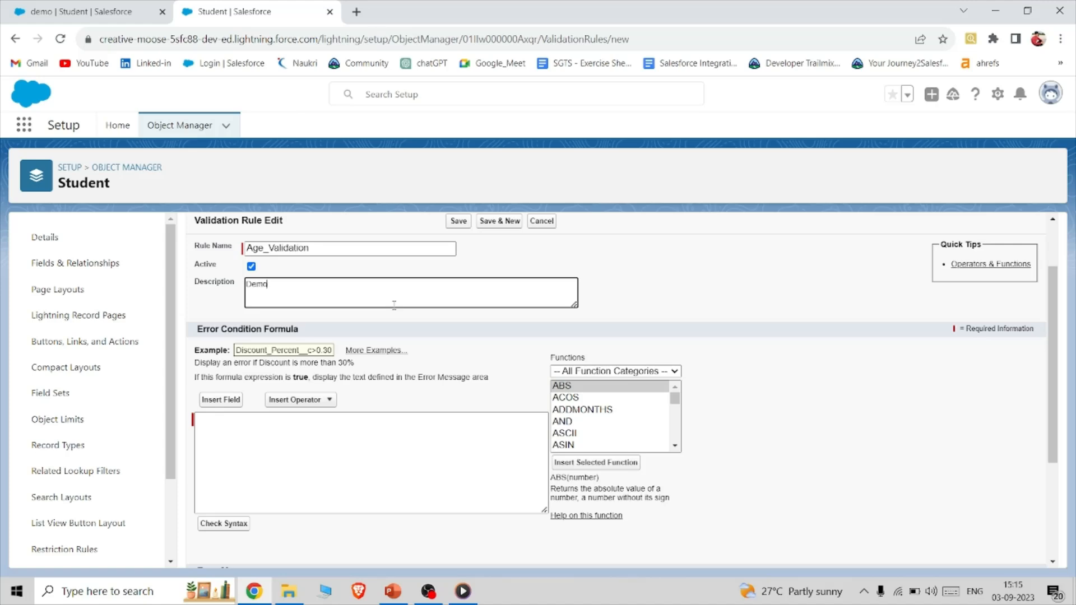
# - Insert the NOT function into the error condition formula of the Age_Validation rule
pyautogui.scroll(-3, 394, 305)
pyautogui.scroll(1, 295, 263)
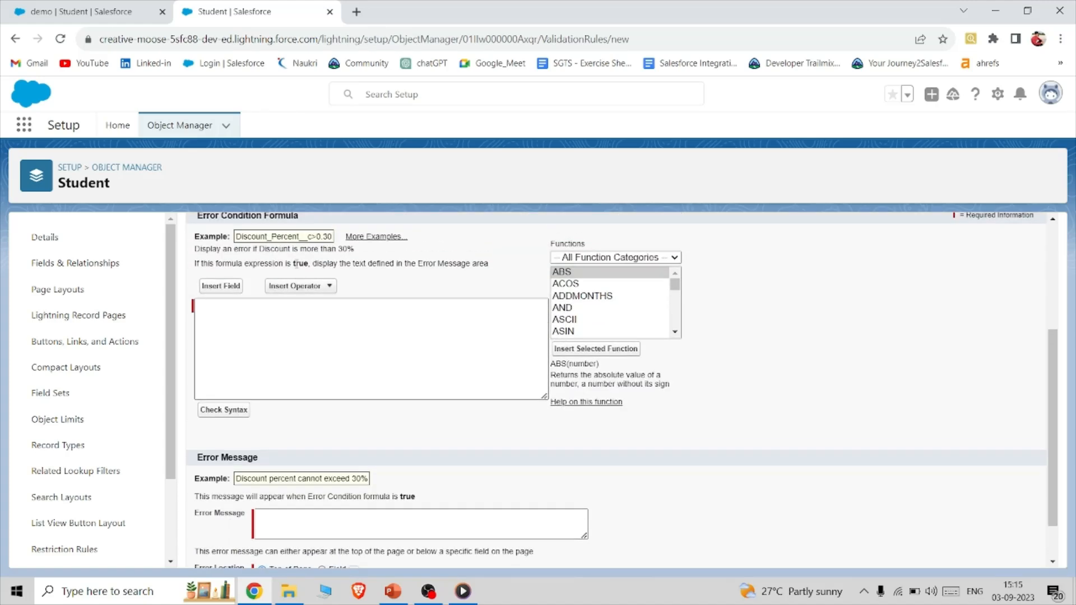
pyautogui.click(280, 309)
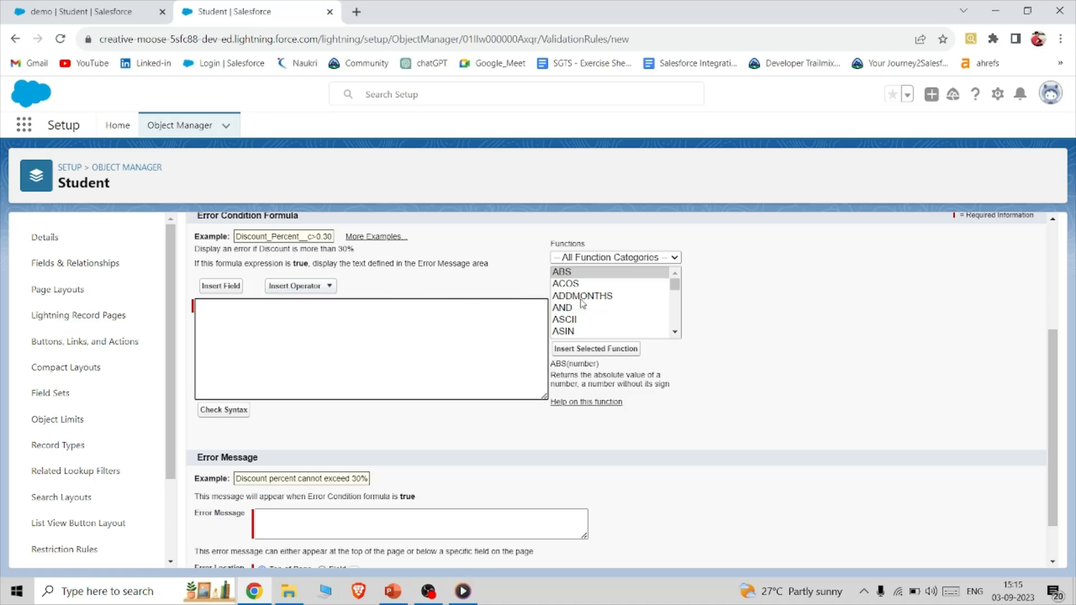
pyautogui.scroll(-3, 583, 304)
pyautogui.scroll(-2, 583, 304)
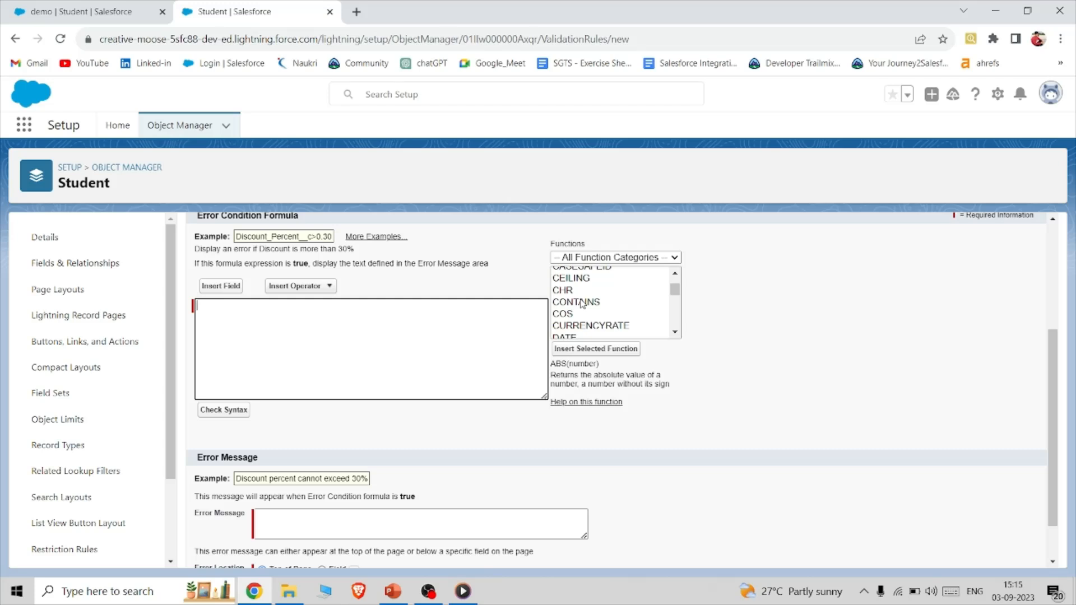
pyautogui.scroll(-5, 583, 304)
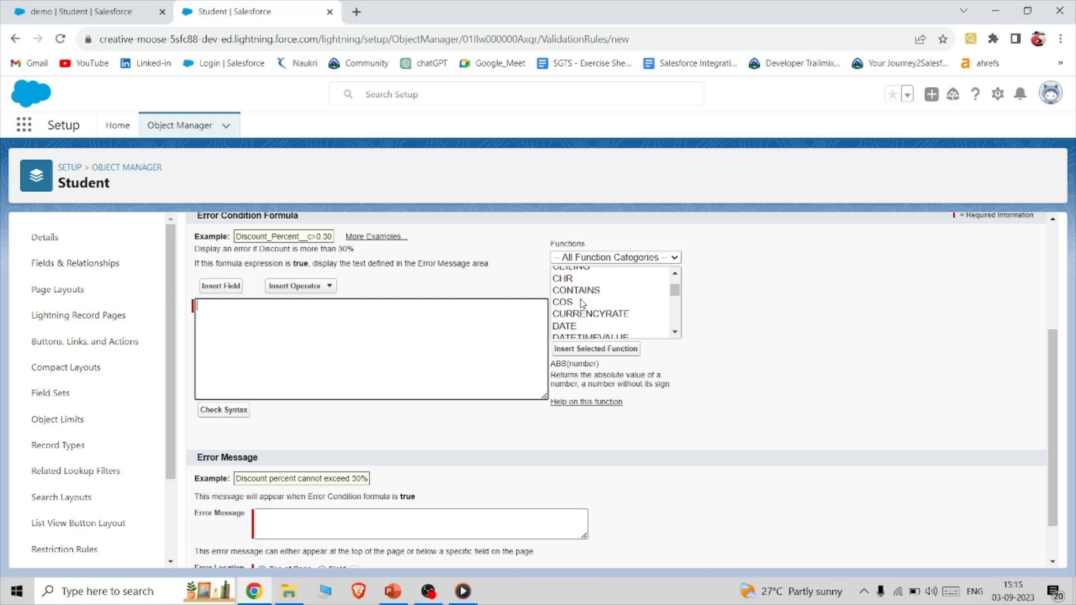
pyautogui.scroll(-7, 583, 304)
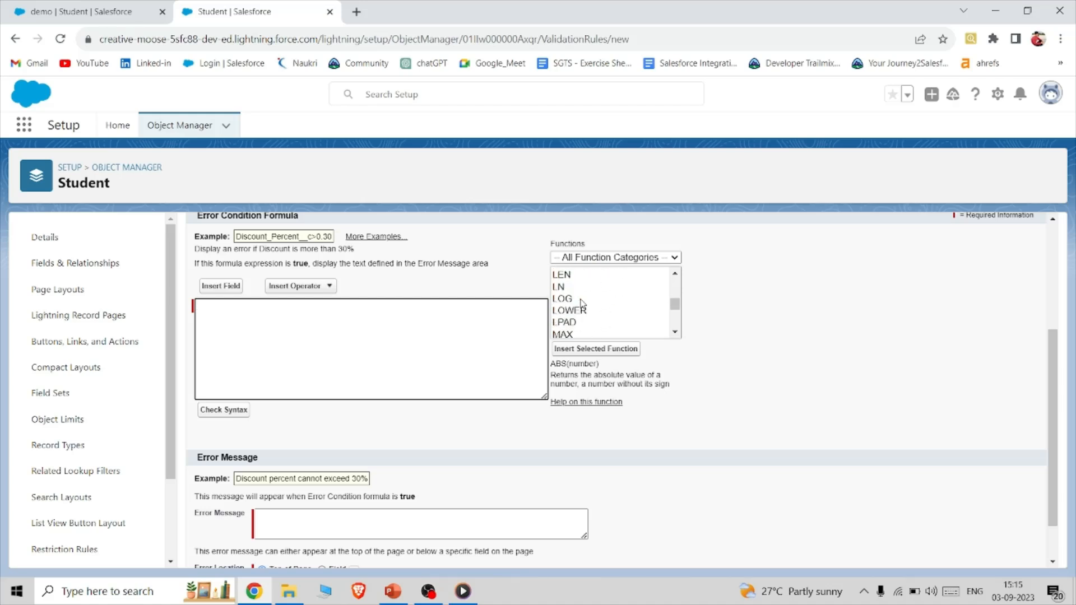
pyautogui.click(583, 304)
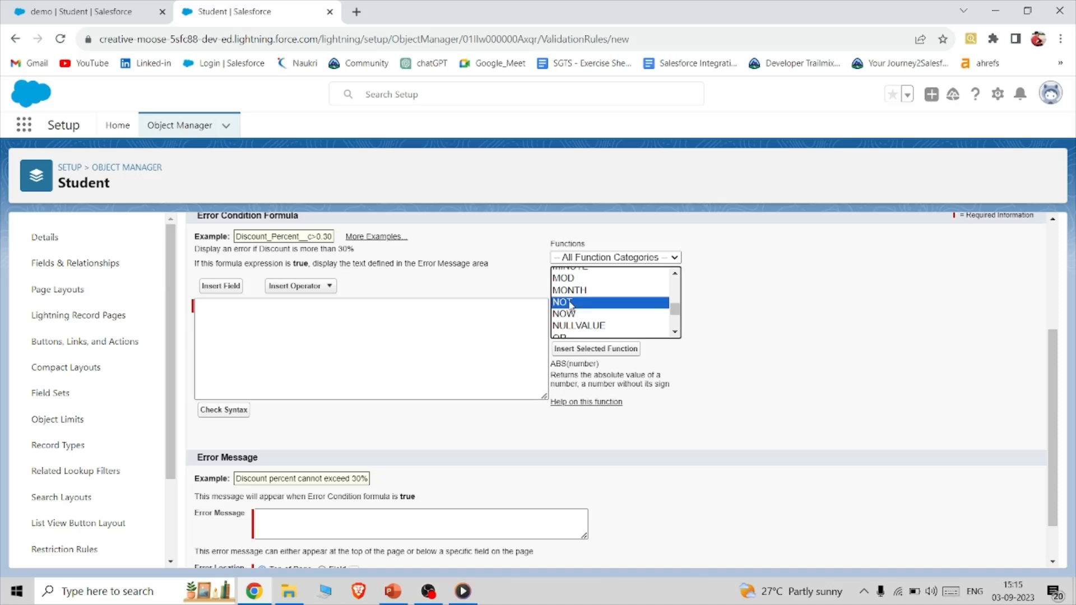
pyautogui.click(586, 348)
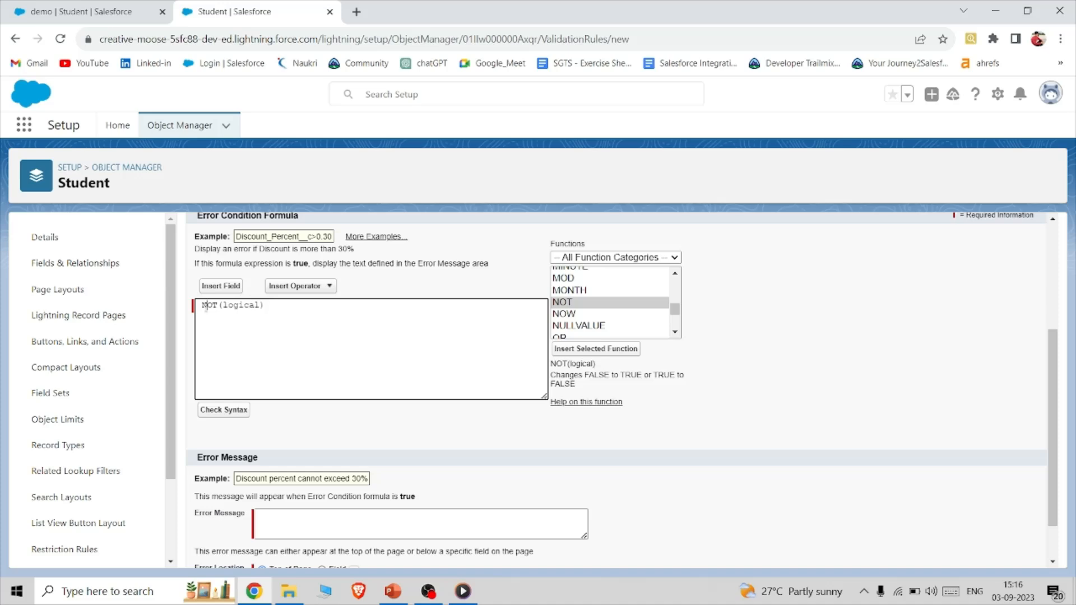
# - Replace the NOT function's logical placeholder with the Age field and the condition >= 18, giving NOT( Age__c >= 18)
pyautogui.press('BackSpace')
pyautogui.doubleClick(224, 306)
pyautogui.press('BackSpace')
pyautogui.click(227, 284)
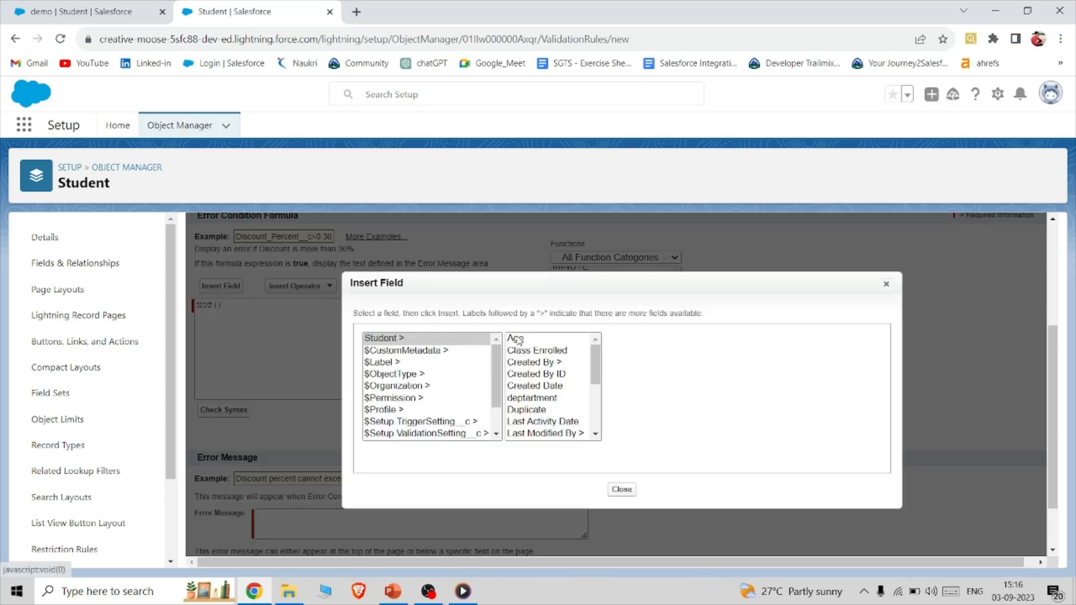
pyautogui.click(519, 339)
pyautogui.click(641, 412)
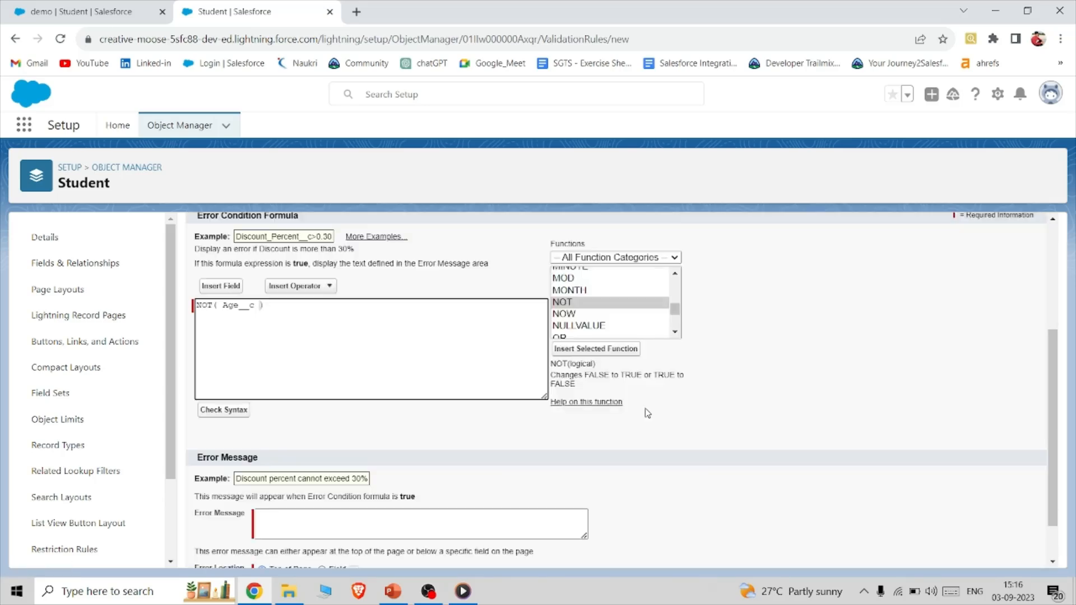
pyautogui.write('>= 18')
# - Enter the error message "Age must be greater than 0r equal to 18", locate it at the Age field, and save the rule
pyautogui.scroll(-1, 395, 354)
pyautogui.click(321, 465)
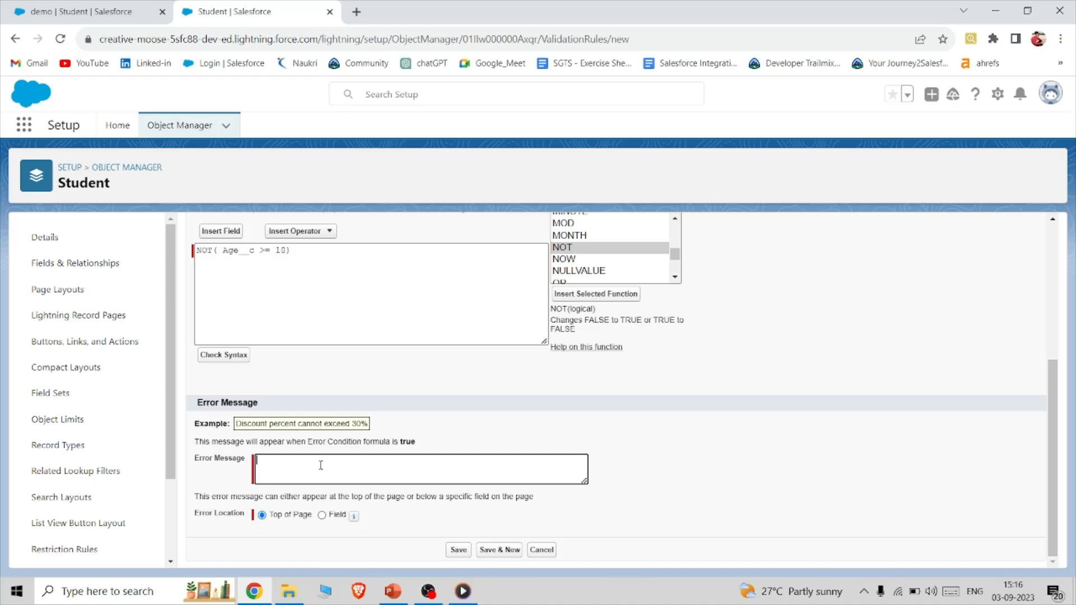
pyautogui.write('Age must be greater than 0r equal to 18')
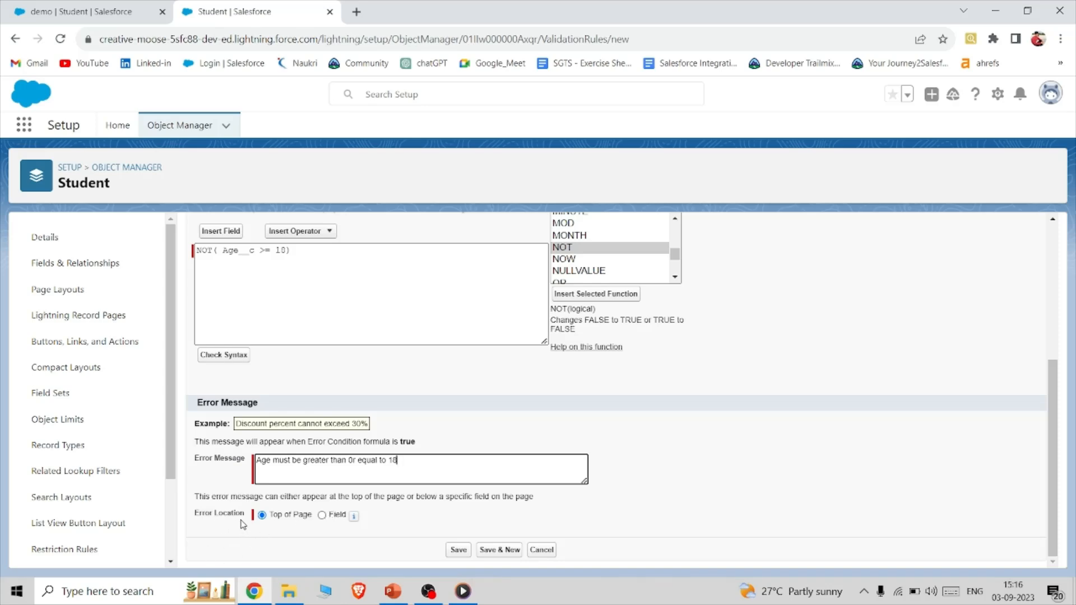
pyautogui.click(322, 515)
pyautogui.moveTo(433, 516)
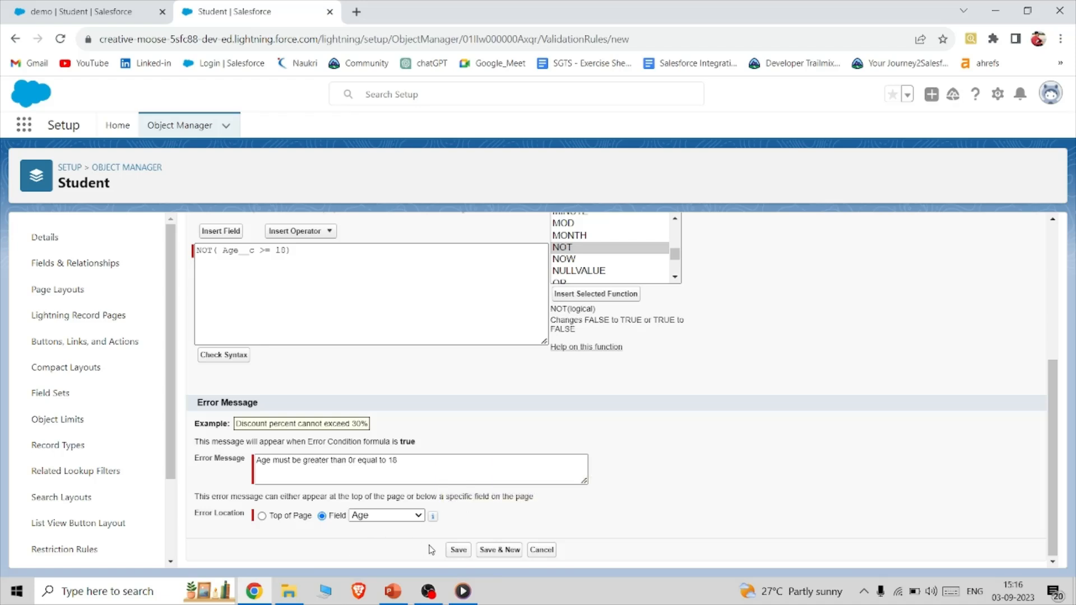
pyautogui.click(458, 551)
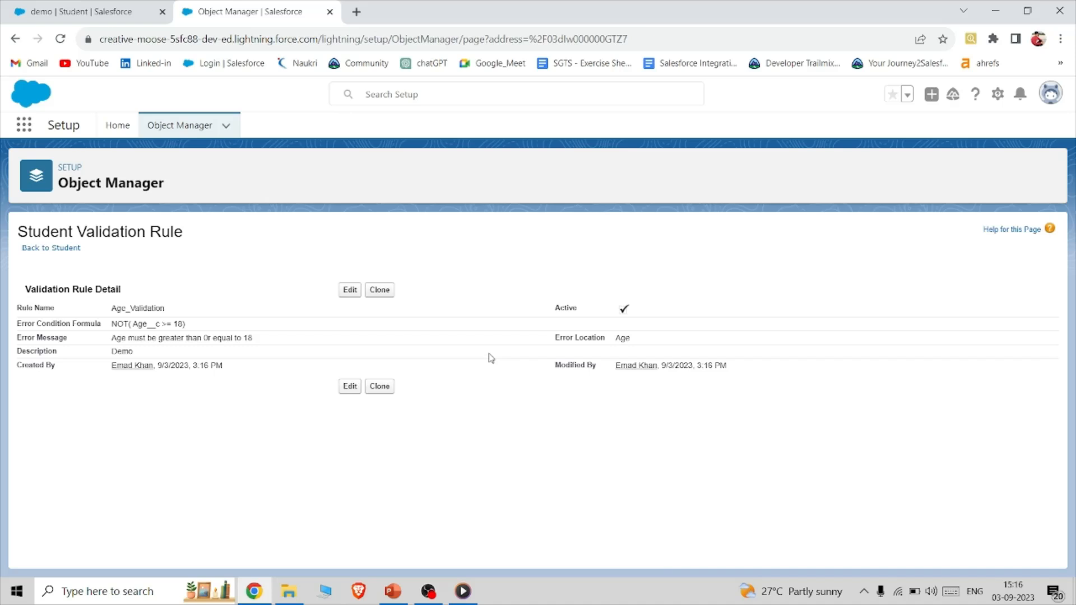
# - Return to the open student record, refresh it, and start a new record from the Students list
pyautogui.click(112, 8)
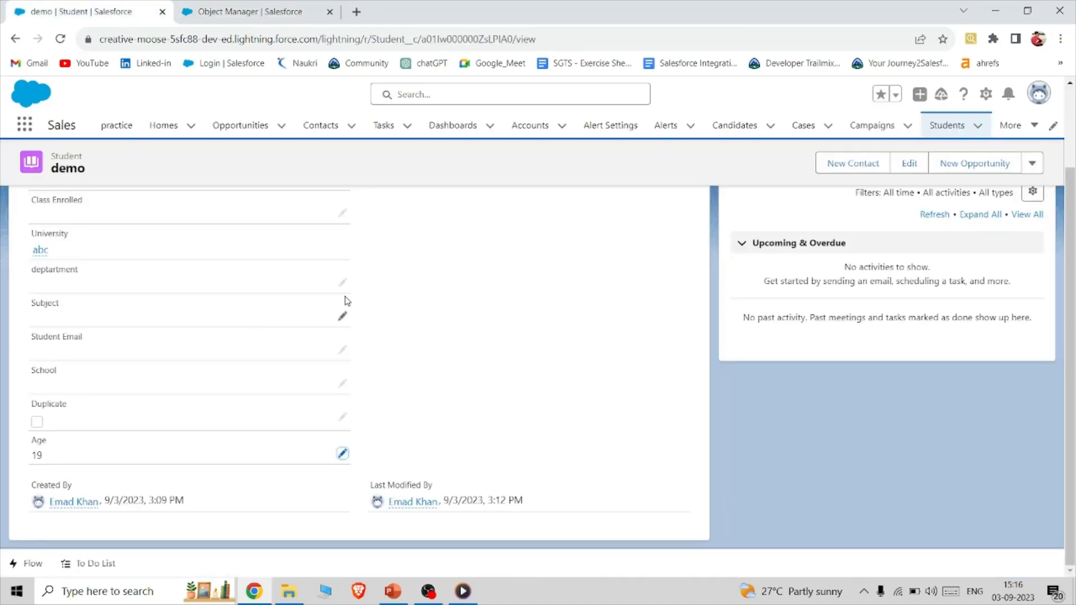
pyautogui.press('F5')
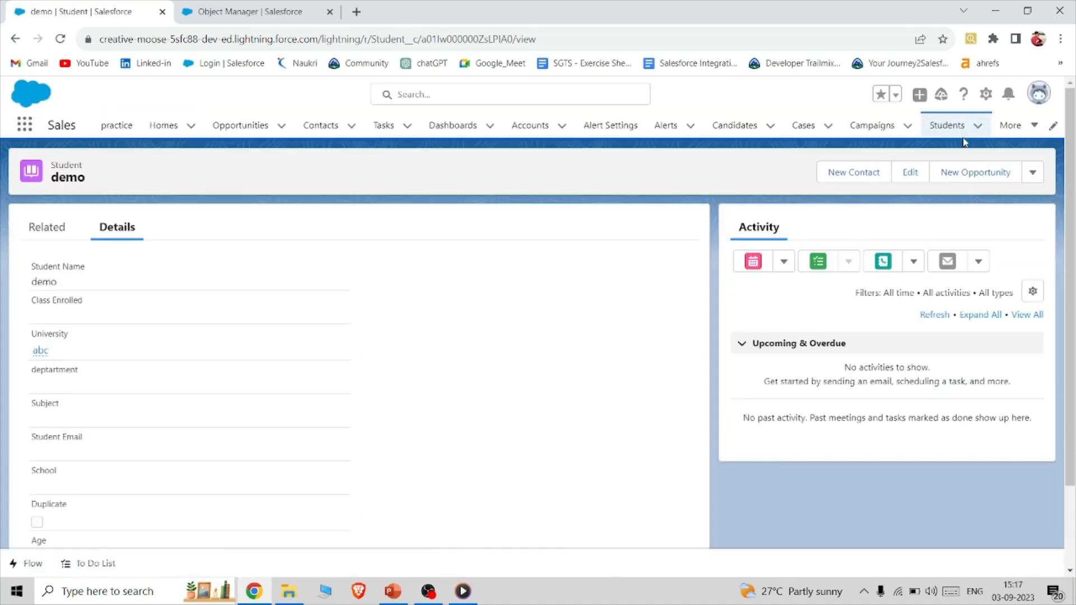
pyautogui.click(947, 125)
pyautogui.click(985, 170)
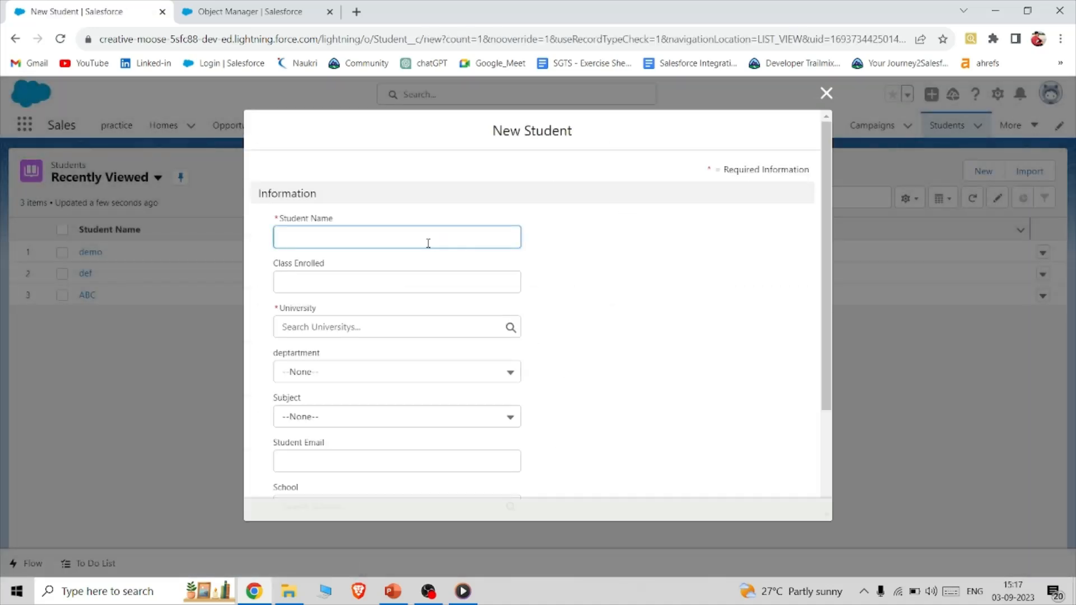
# - Set the new student's name to bcde and choose abc as the university
pyautogui.click(428, 243)
pyautogui.write('bcde')
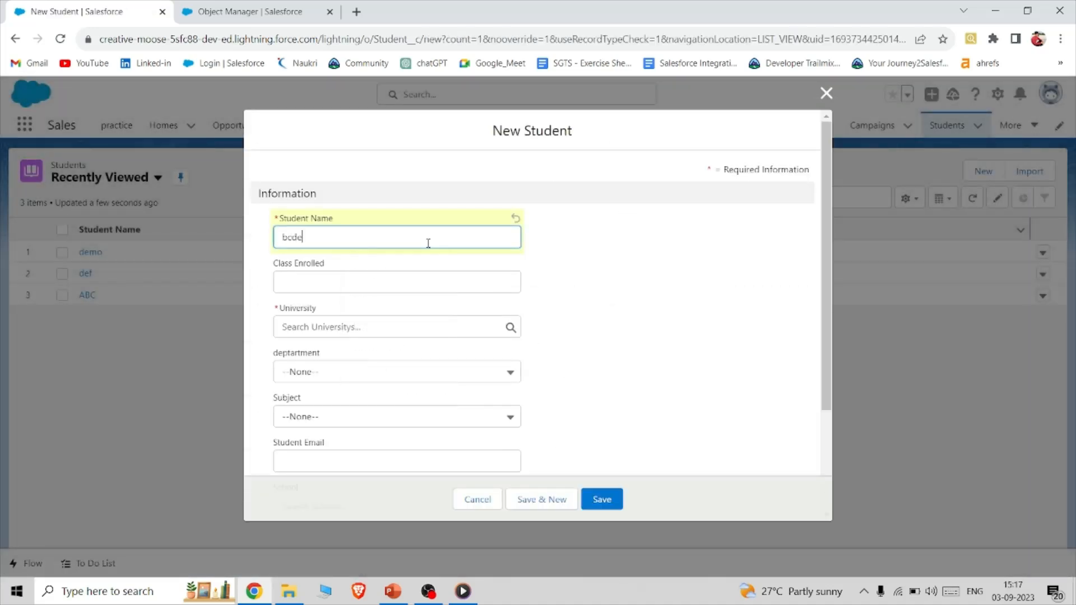
pyautogui.scroll(-2, 428, 244)
pyautogui.click(386, 221)
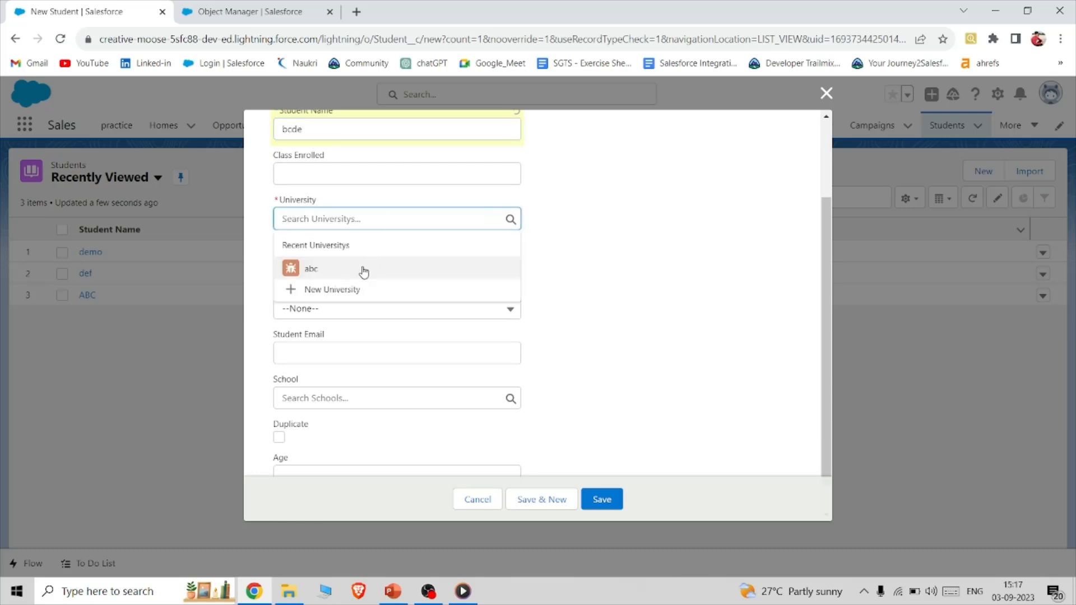
pyautogui.click(341, 270)
# - Set the student's age to 16, try to save the record, and dismiss the error notice
pyautogui.scroll(-1, 341, 270)
pyautogui.click(321, 446)
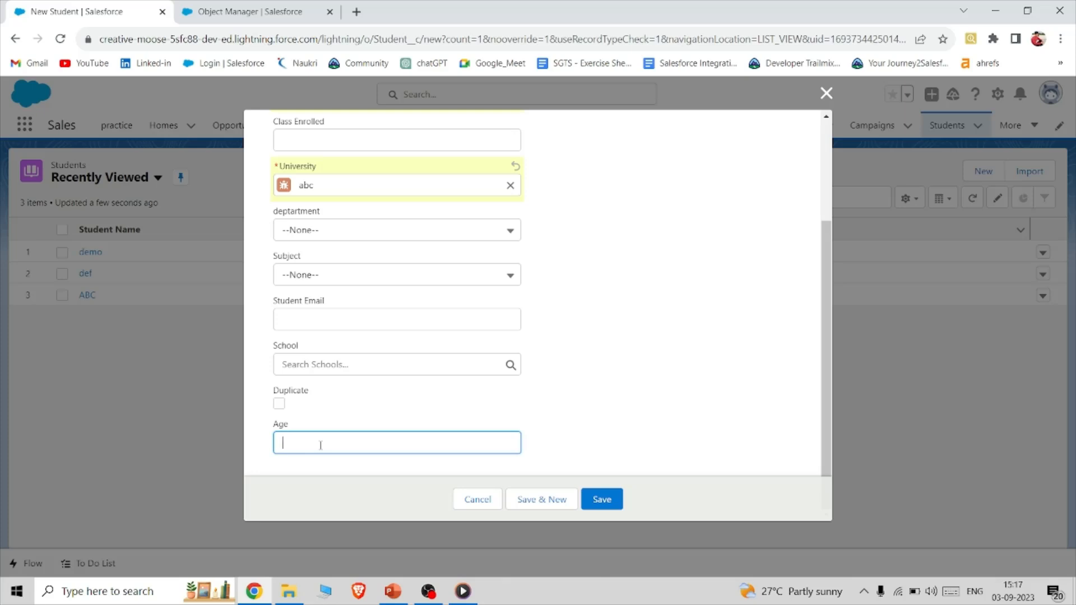
pyautogui.write('16')
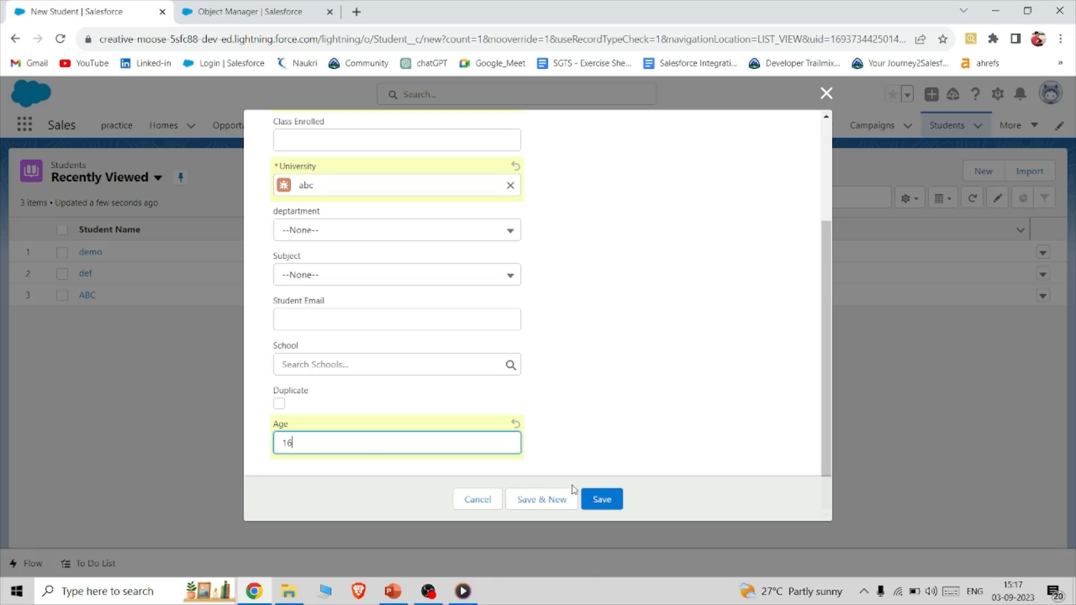
pyautogui.click(603, 499)
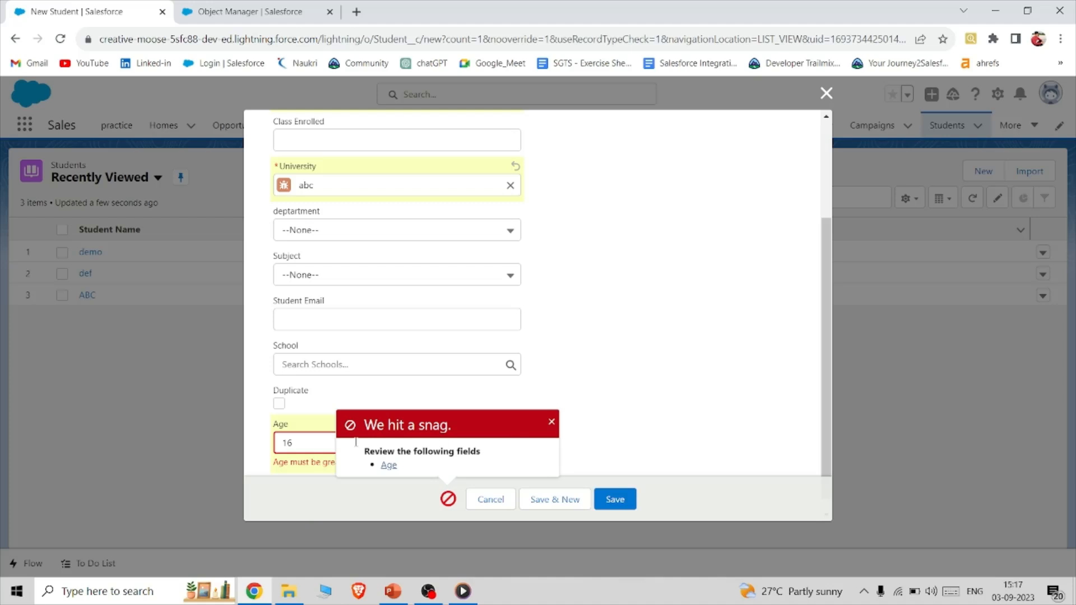
pyautogui.click(551, 423)
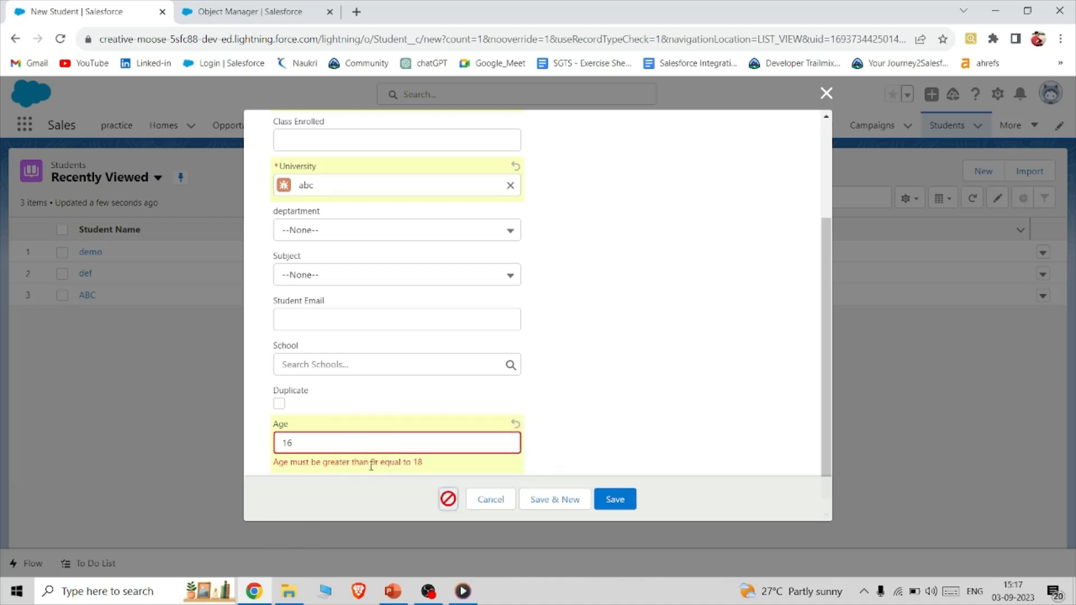
# - Change the student's age to 19 and save the new student record
pyautogui.click(352, 440)
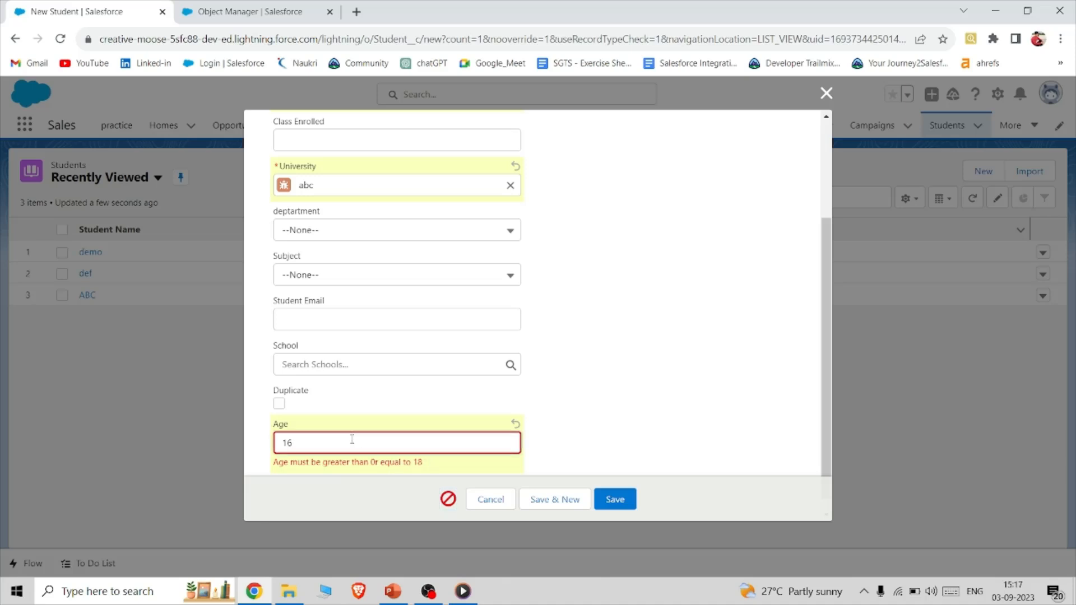
pyautogui.press('BackSpace')
pyautogui.press('BackSpace')
pyautogui.write('19')
pyautogui.click(614, 500)
pyautogui.scroll(-3, 224, 426)
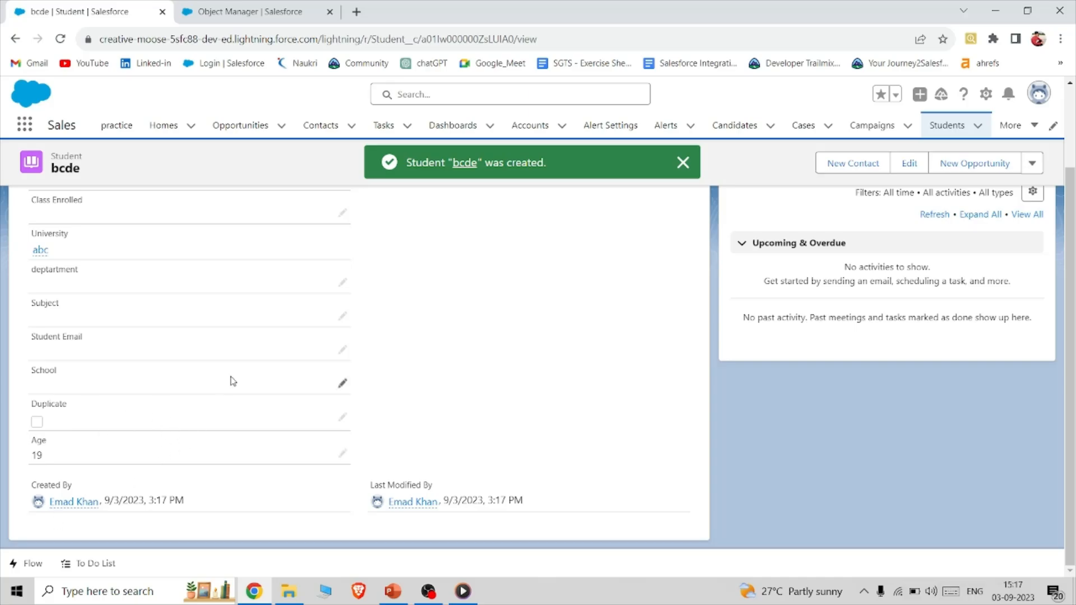
# - Switch to the PowerPoint slide to read the validation rule scenarios, and return to Salesforce in Chrome
pyautogui.hotkey('alt', 'Tab')
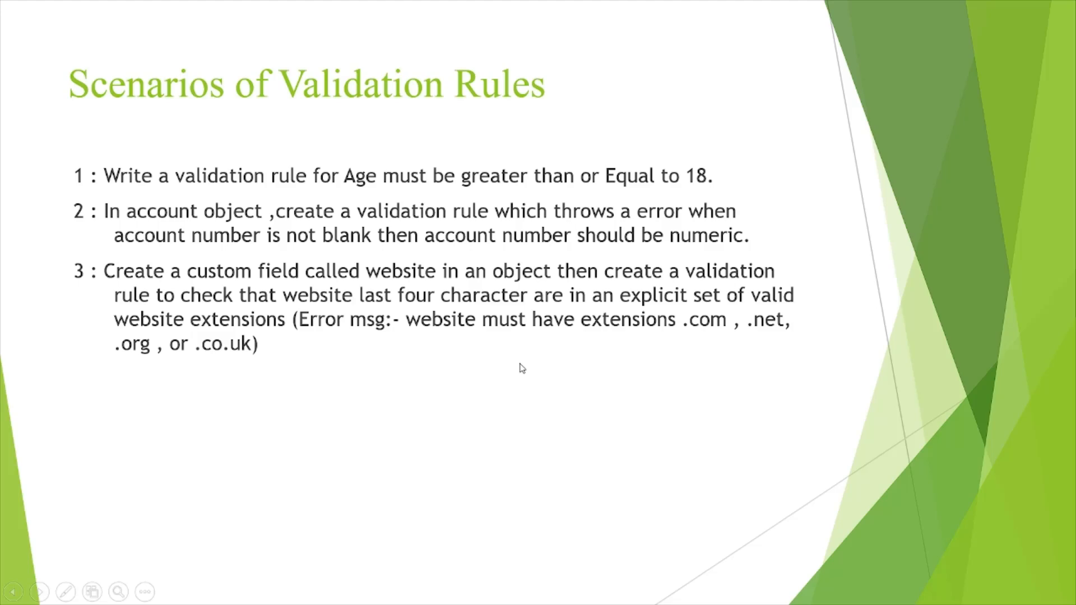
pyautogui.press('Escape')
pyautogui.click(253, 594)
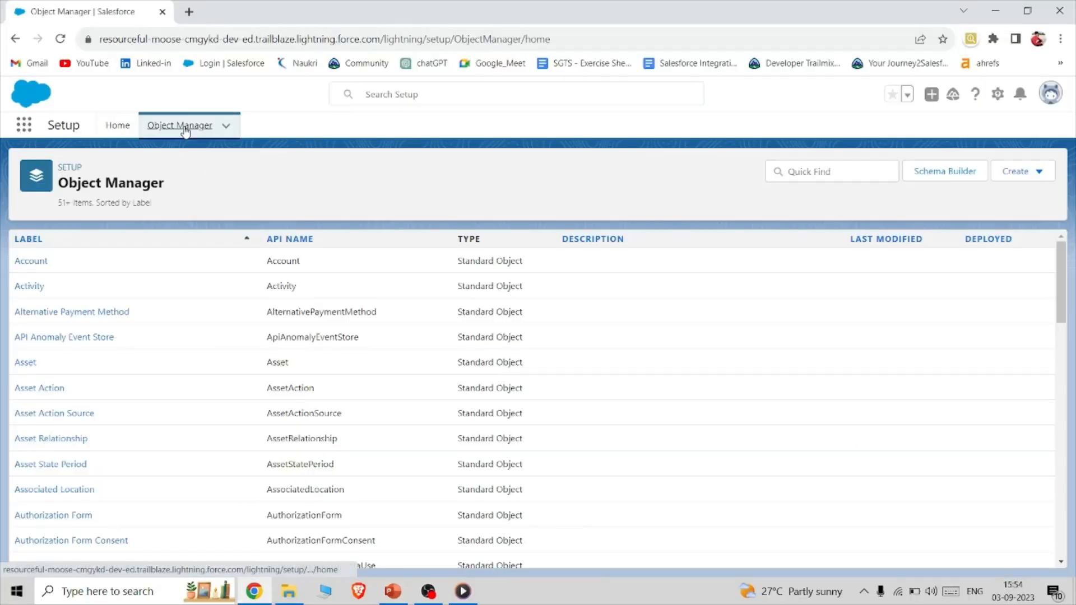
# - Open the Account object in Object Manager and start a new validation rule for it
pyautogui.click(34, 264)
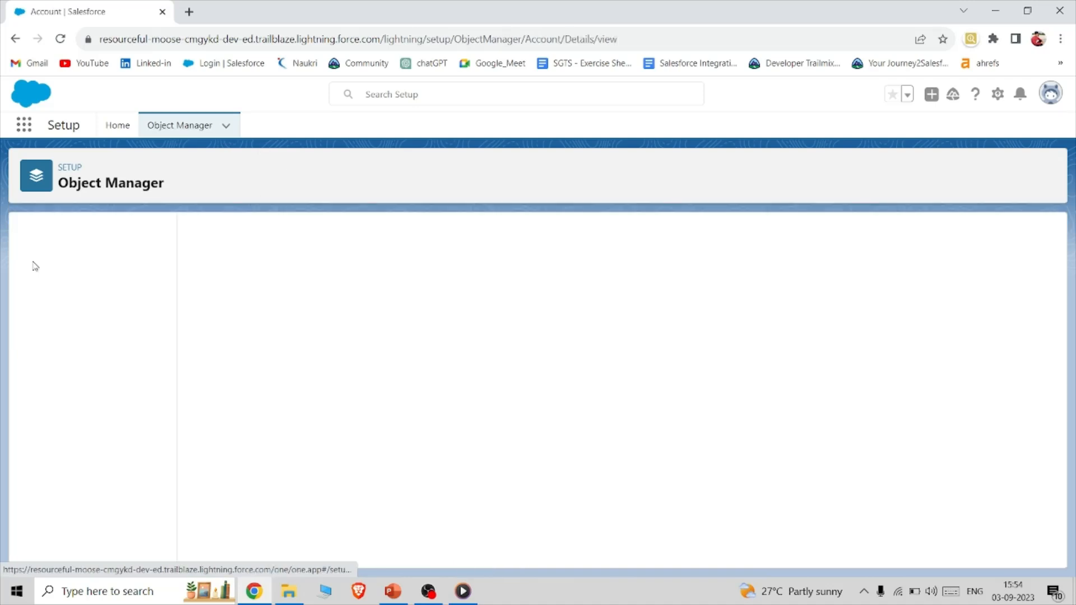
pyautogui.scroll(-2, 86, 441)
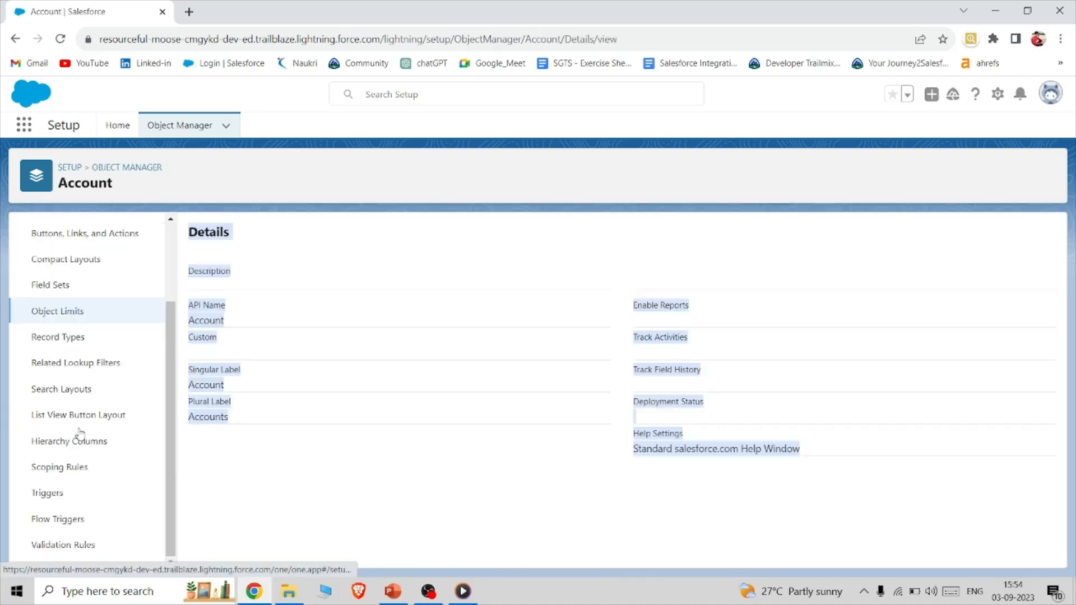
pyautogui.click(62, 545)
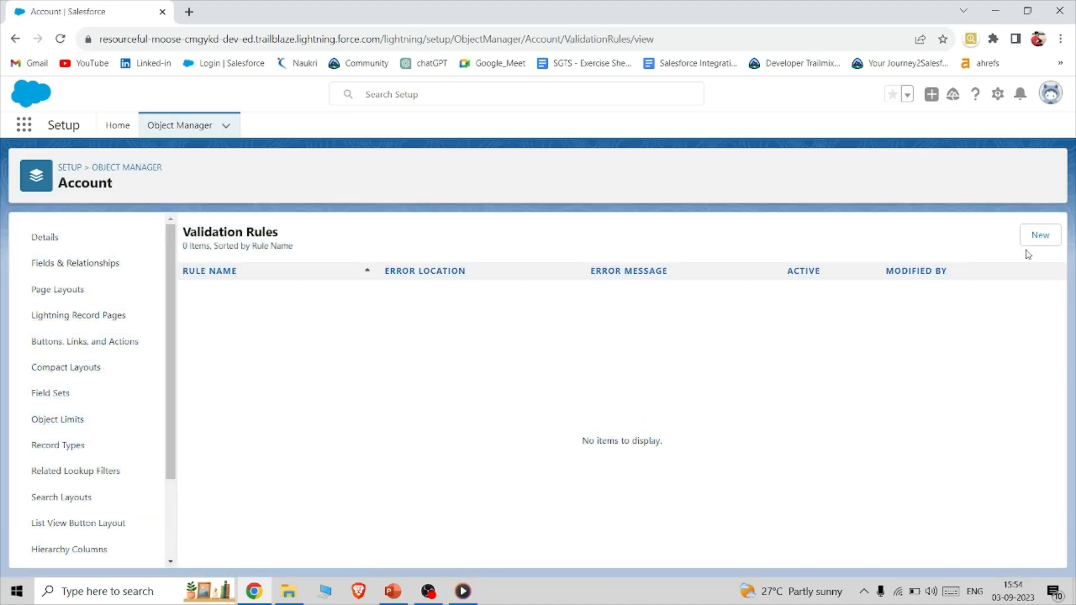
pyautogui.click(1043, 240)
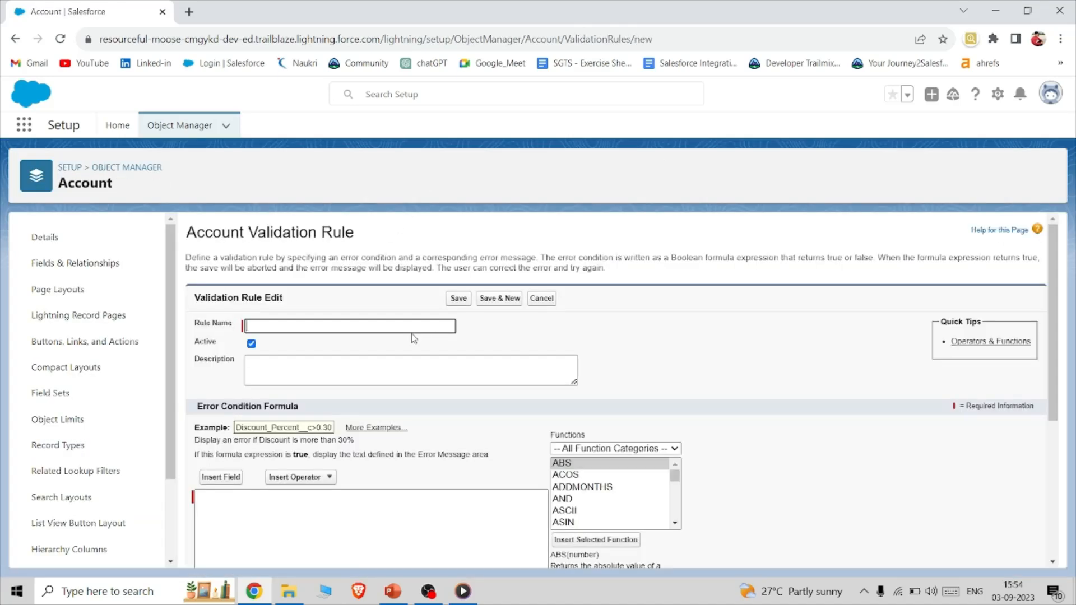
# - Name the new Account validation rule Account_Validation
pyautogui.click(374, 327)
pyautogui.write('VA')
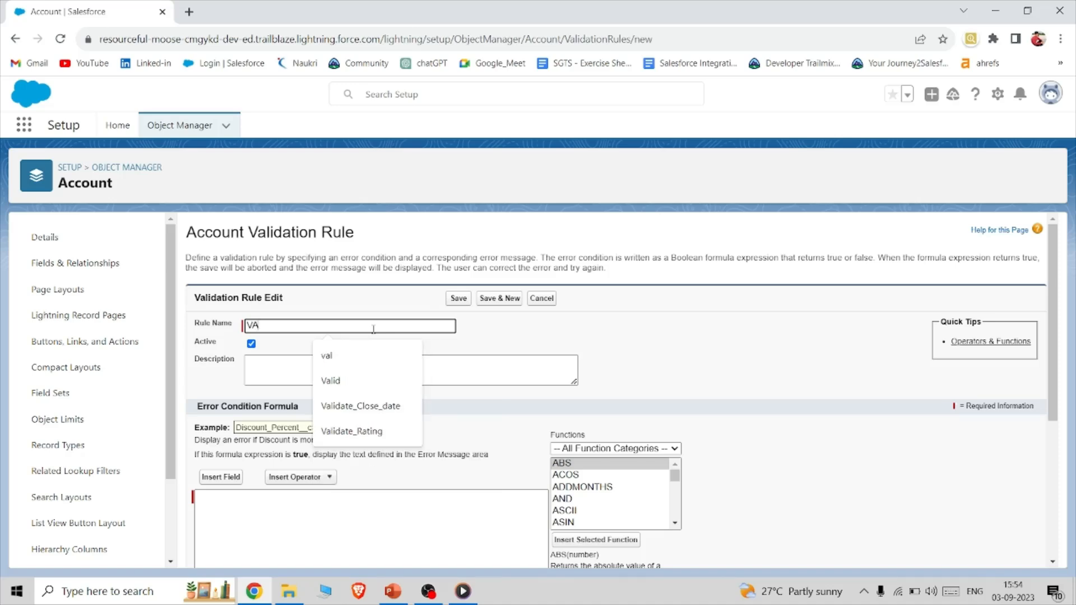
pyautogui.write('li')
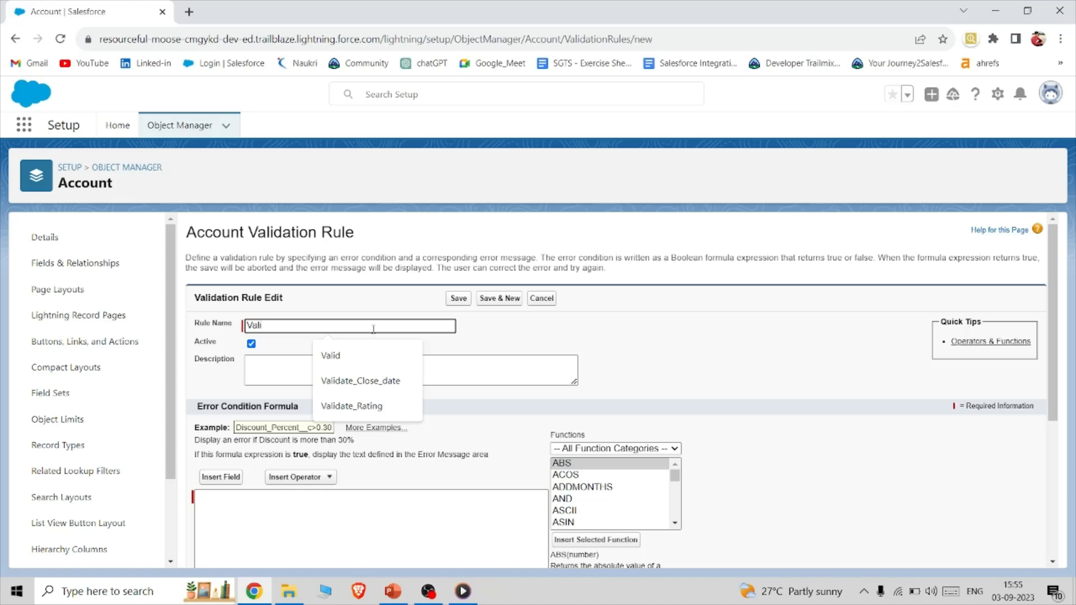
pyautogui.press('BackSpace')
pyautogui.press('BackSpace')
pyautogui.press('BackSpace')
pyautogui.press('BackSpace')
pyautogui.write('Acc')
pyautogui.click(373, 355)
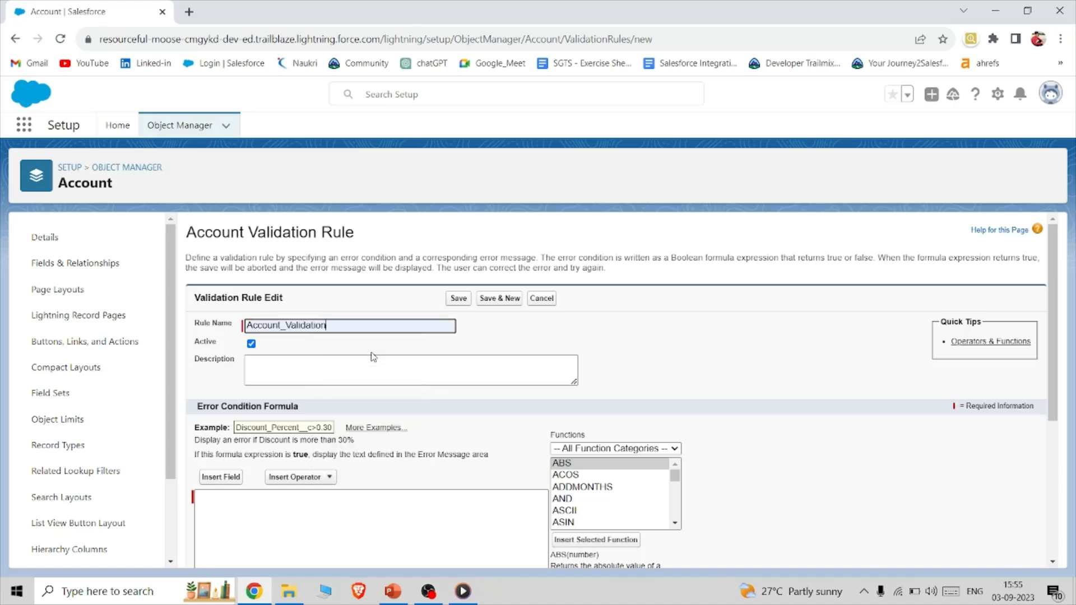
# - Insert the AND function into the error condition formula and clear its placeholder arguments
pyautogui.scroll(-1, 276, 424)
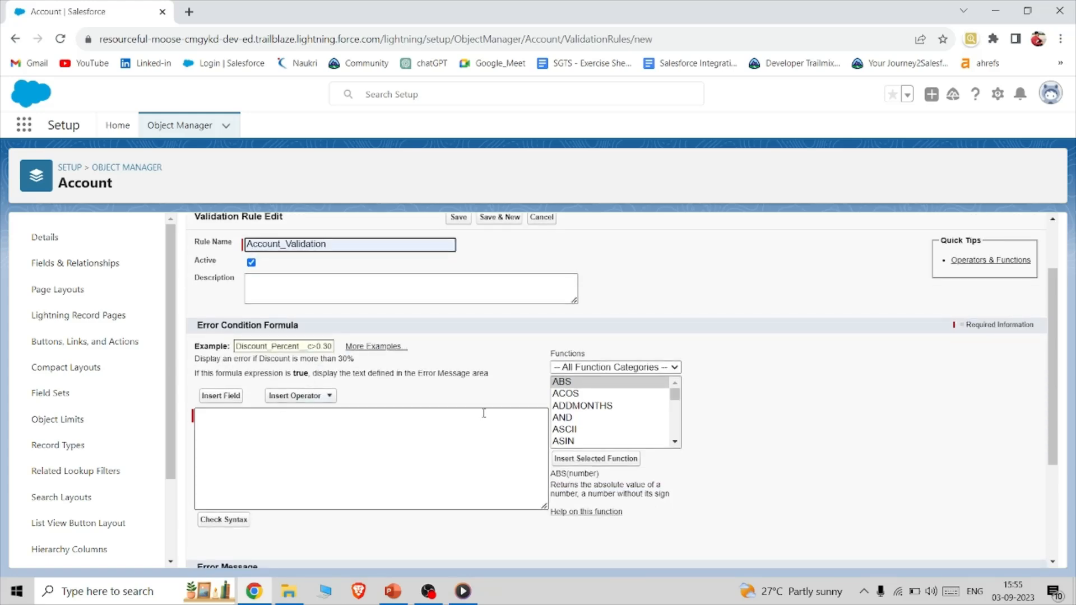
pyautogui.click(590, 420)
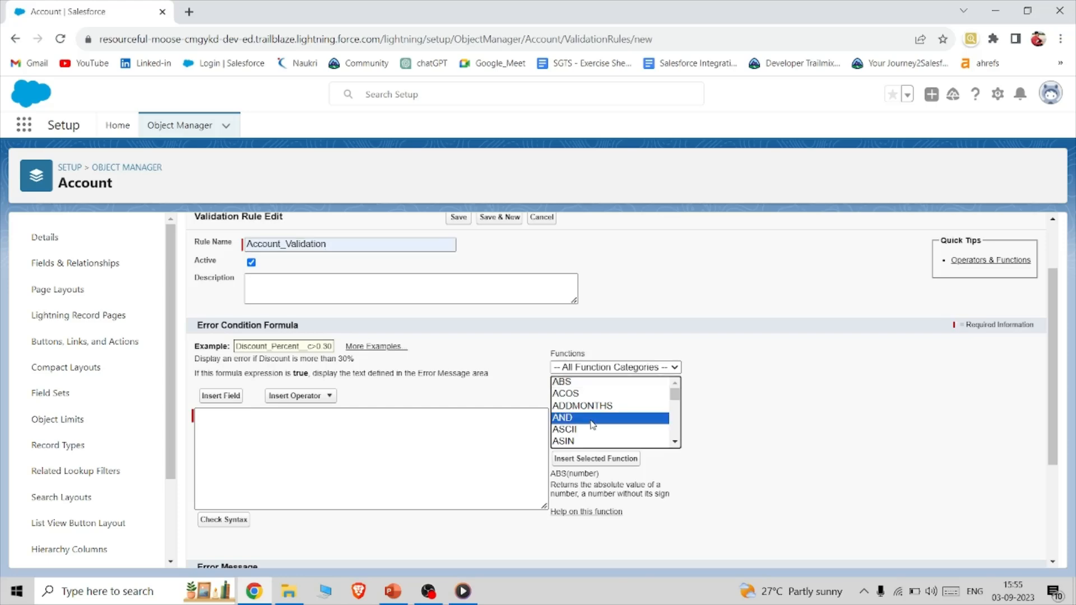
pyautogui.click(593, 459)
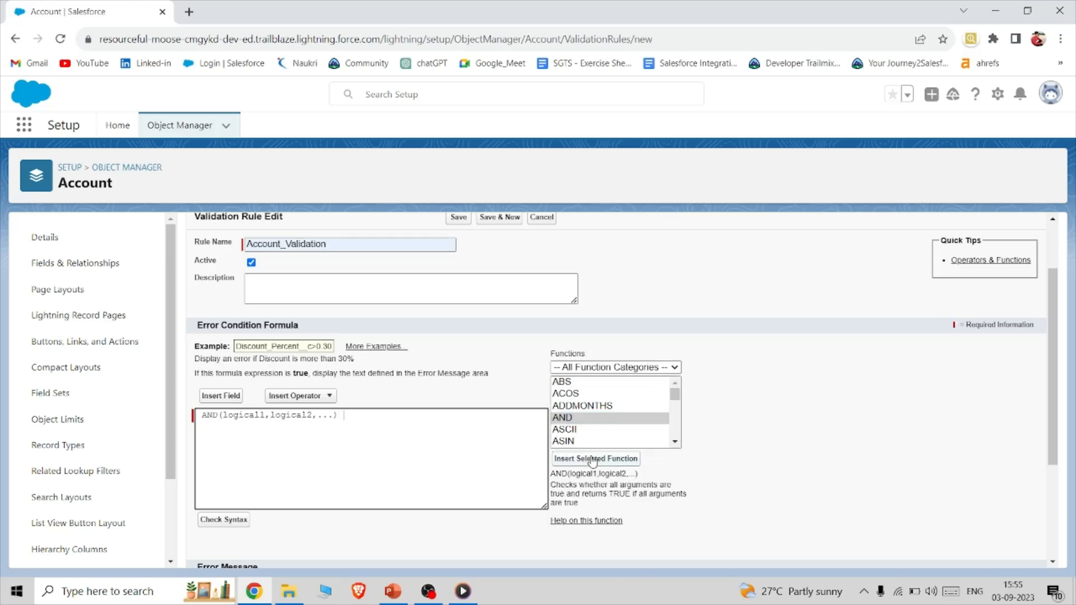
pyautogui.moveTo(334, 416); pyautogui.dragTo(226, 420)
pyautogui.press('BackSpace')
# - Insert the ISBLANK function inside AND, with the Account Number field as its expression
pyautogui.scroll(-2, 610, 431)
pyautogui.scroll(-7, 609, 432)
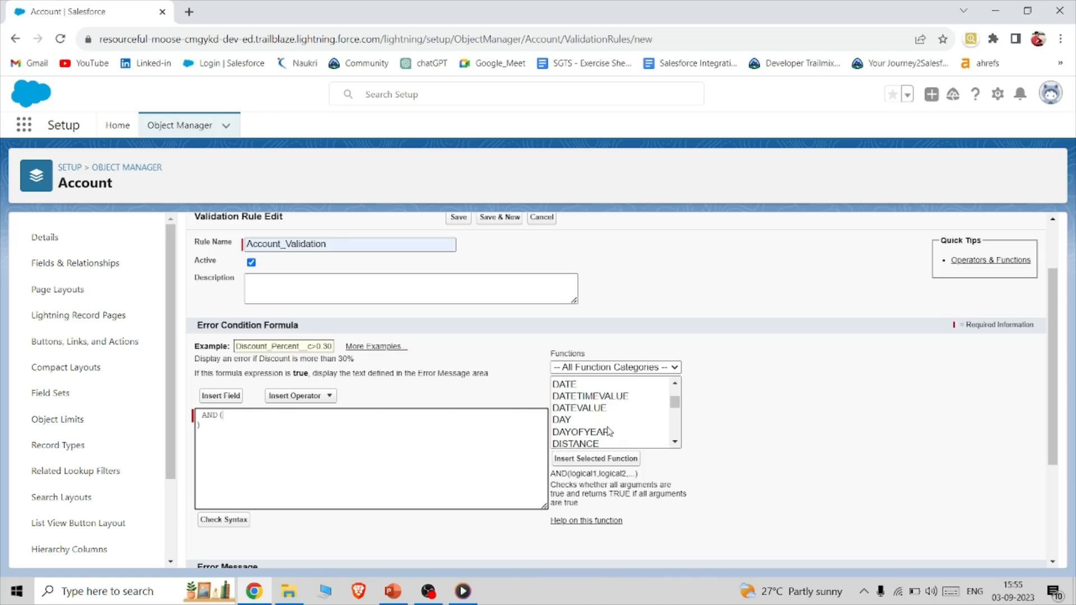
pyautogui.scroll(-2, 610, 431)
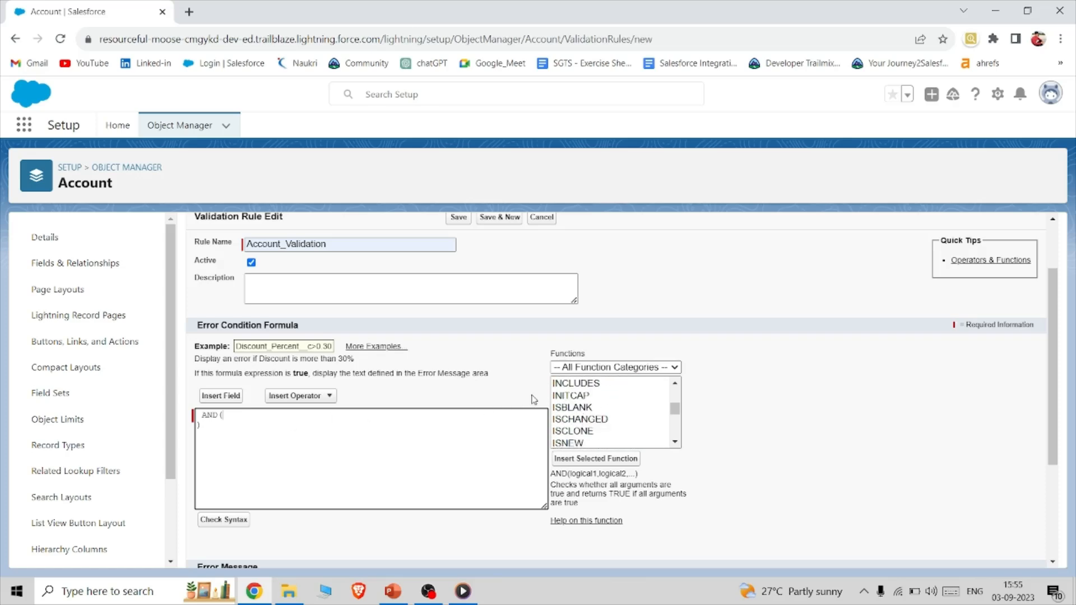
pyautogui.click(569, 398)
pyautogui.click(569, 407)
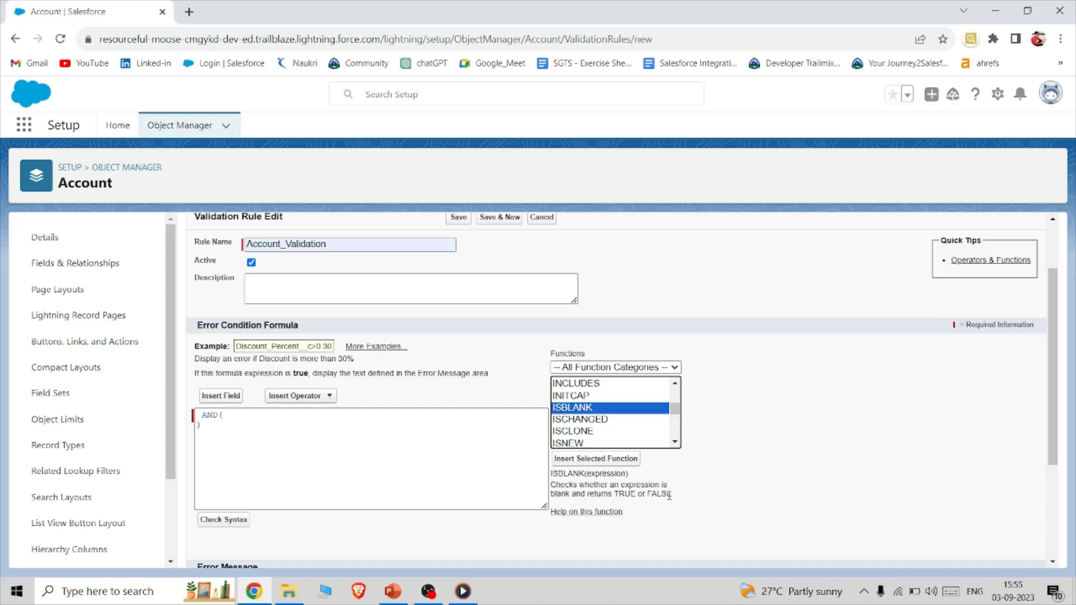
pyautogui.click(622, 459)
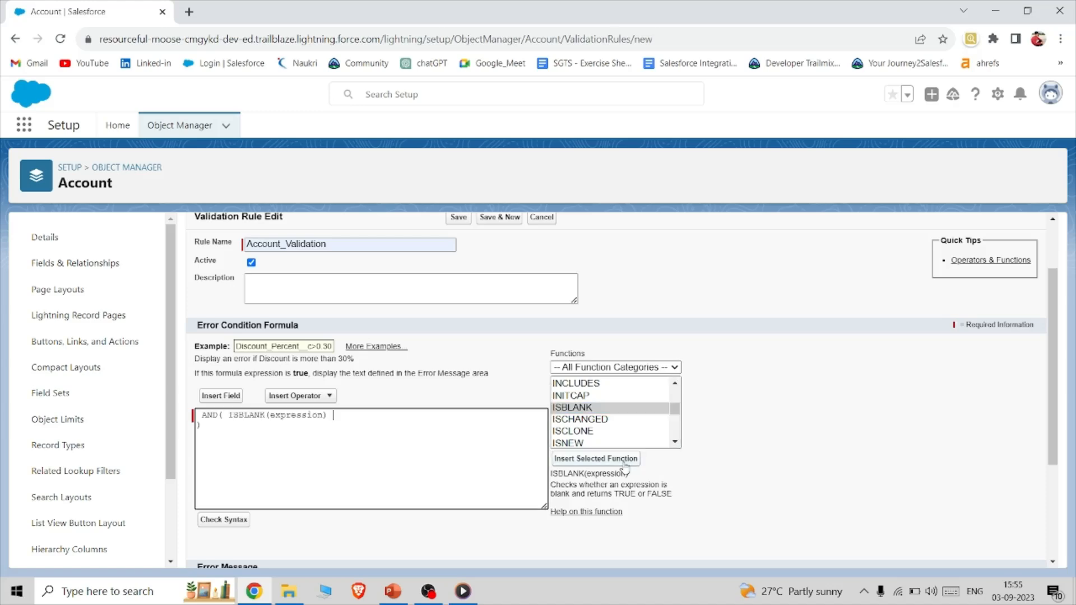
pyautogui.doubleClick(299, 415)
pyautogui.click(221, 395)
pyautogui.click(516, 362)
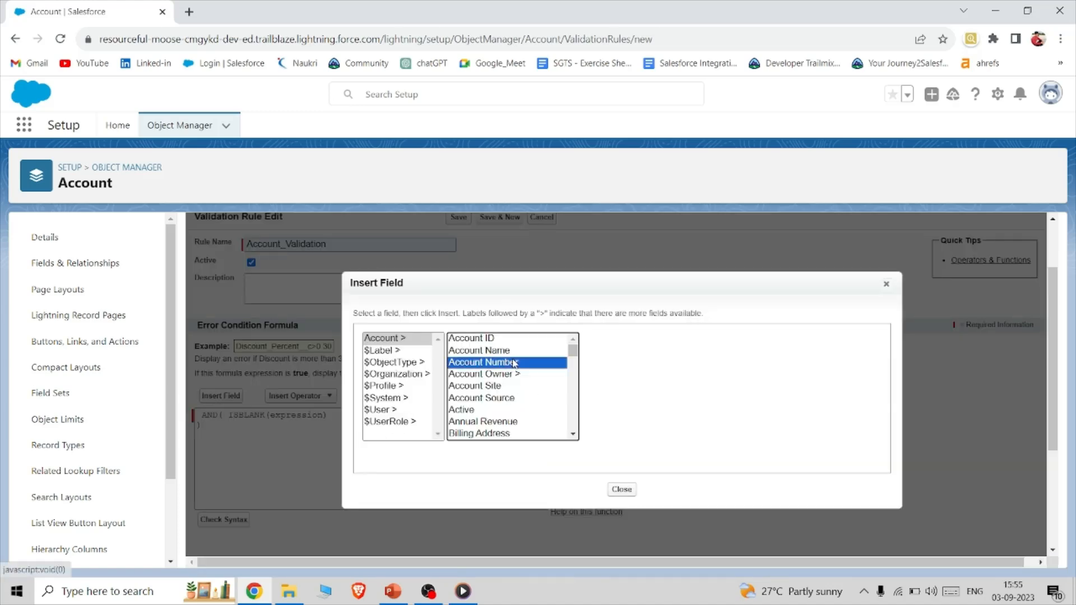
pyautogui.click(642, 415)
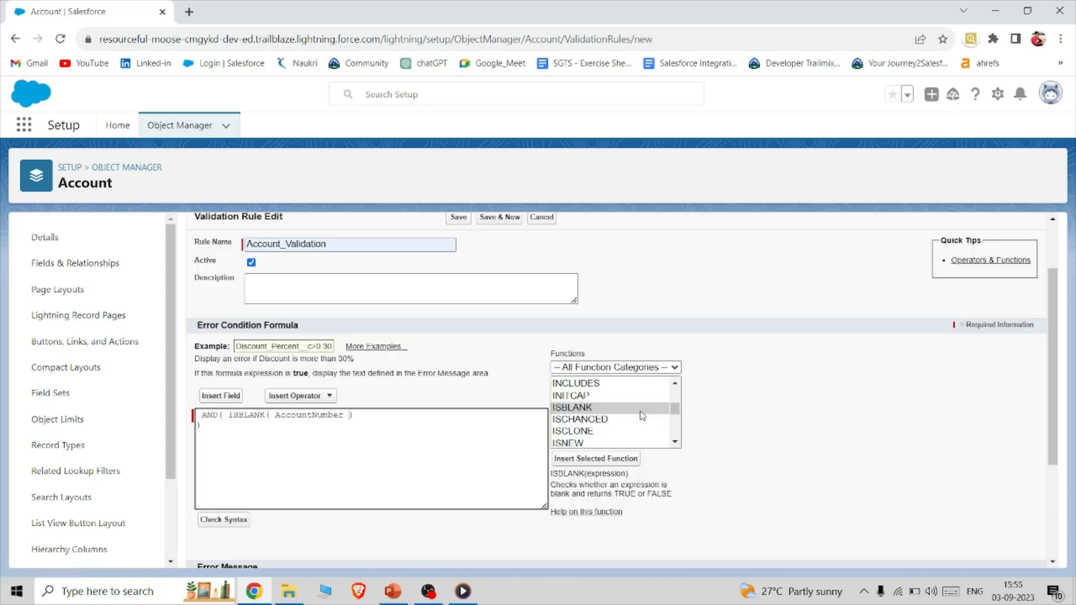
# - Put the ISBLANK condition on its own line, wrap it in NOT( ), and end it with a comma
pyautogui.click(364, 416)
pyautogui.click(230, 415)
pyautogui.press('Return')
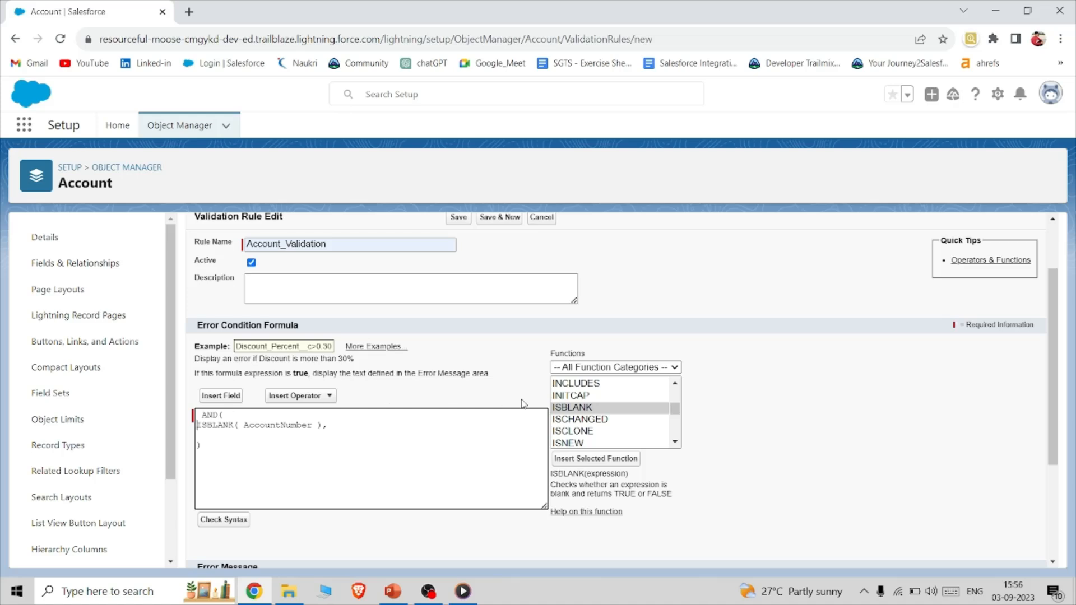
pyautogui.write('NOT')
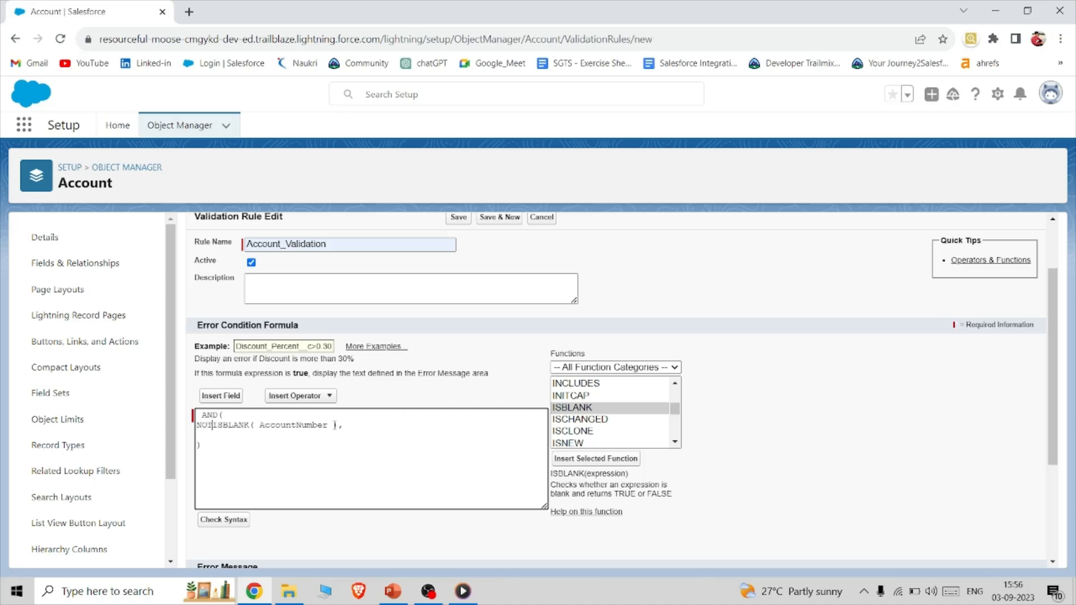
pyautogui.write('(')
pyautogui.click(345, 426)
pyautogui.write('), ')
# - Start a second condition with NOT( on the following line and insert the ISNUMBER function into it
pyautogui.write('NOT')
pyautogui.write('(')
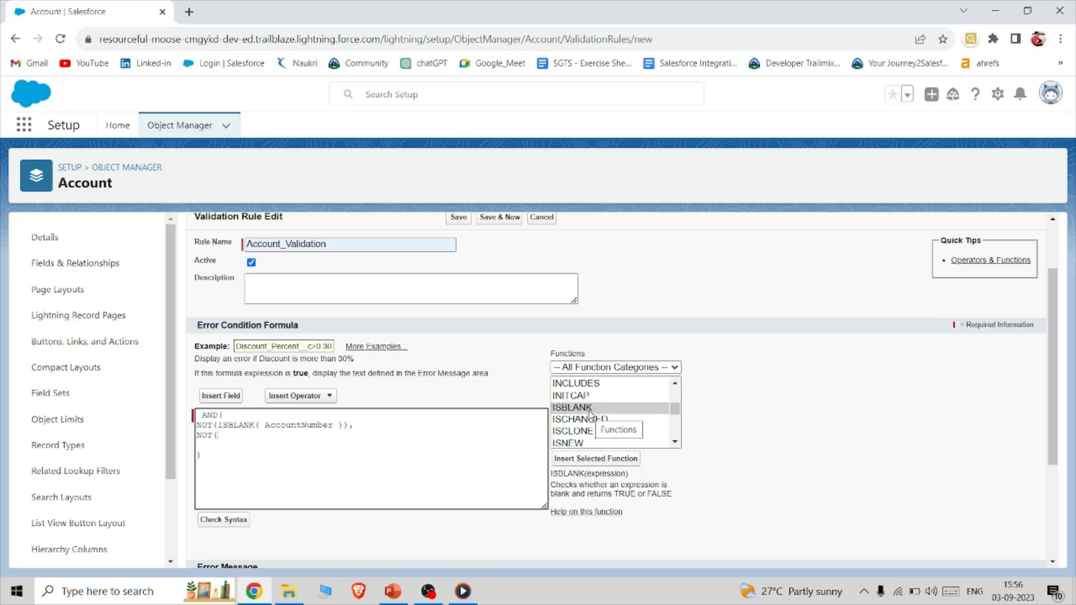
pyautogui.scroll(1, 589, 416)
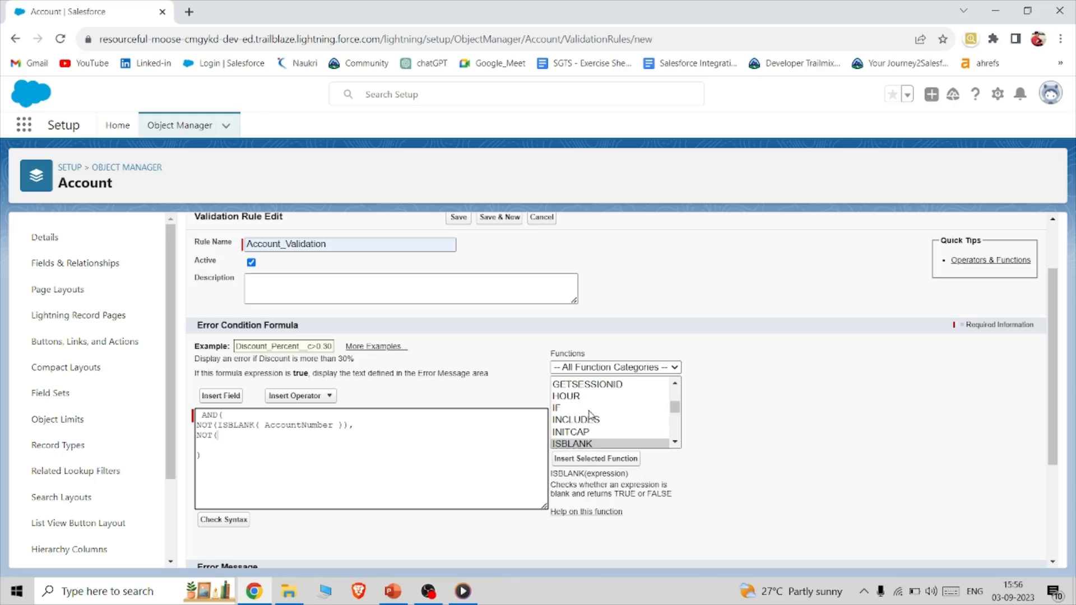
pyautogui.scroll(2, 590, 415)
pyautogui.scroll(-3, 590, 416)
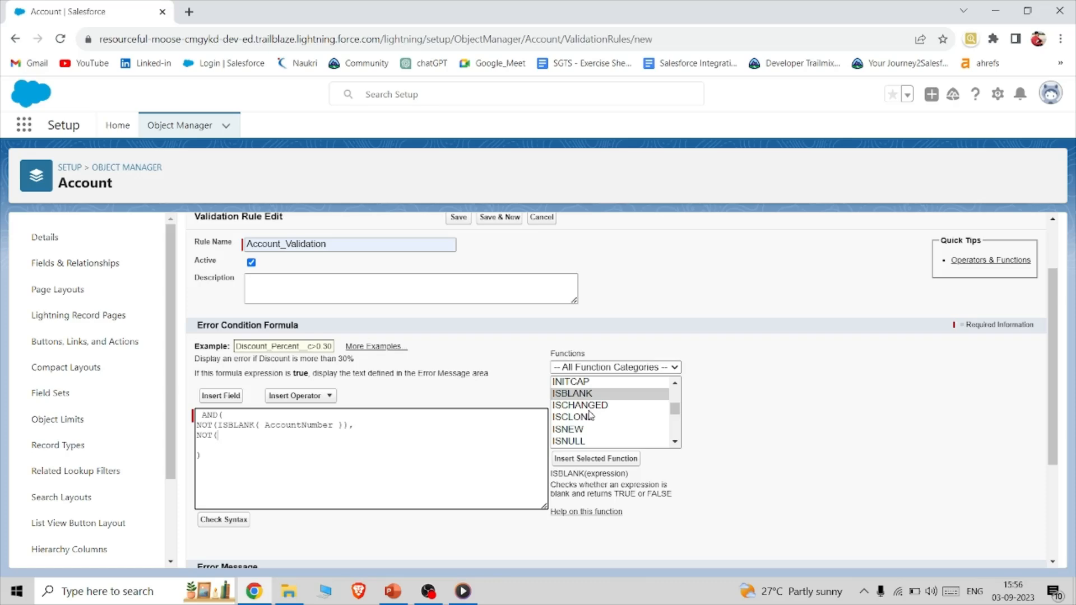
pyautogui.scroll(-1, 590, 415)
pyautogui.click(582, 413)
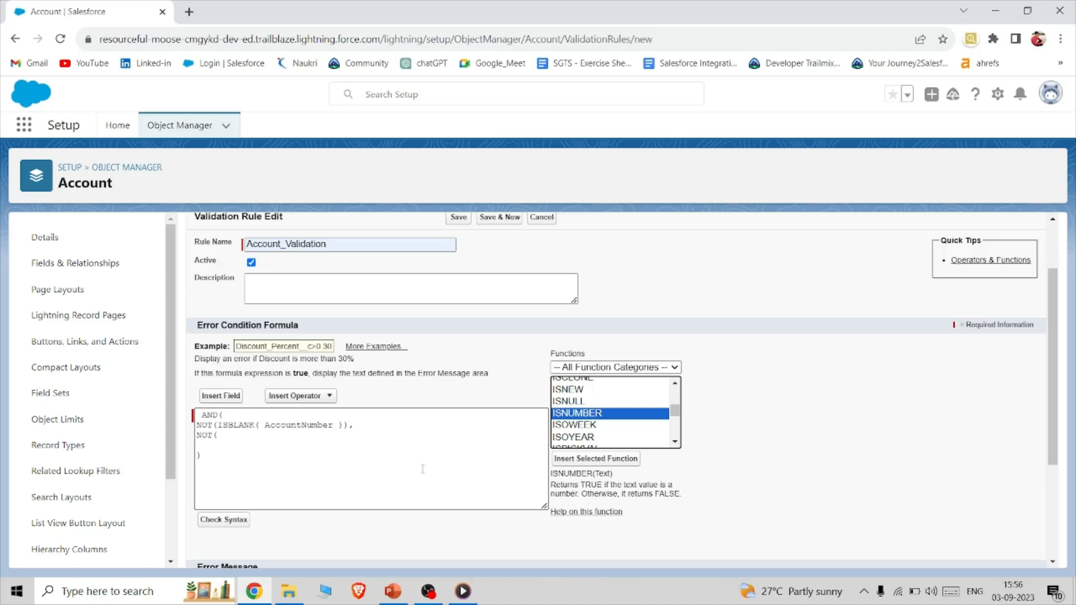
pyautogui.click(244, 437)
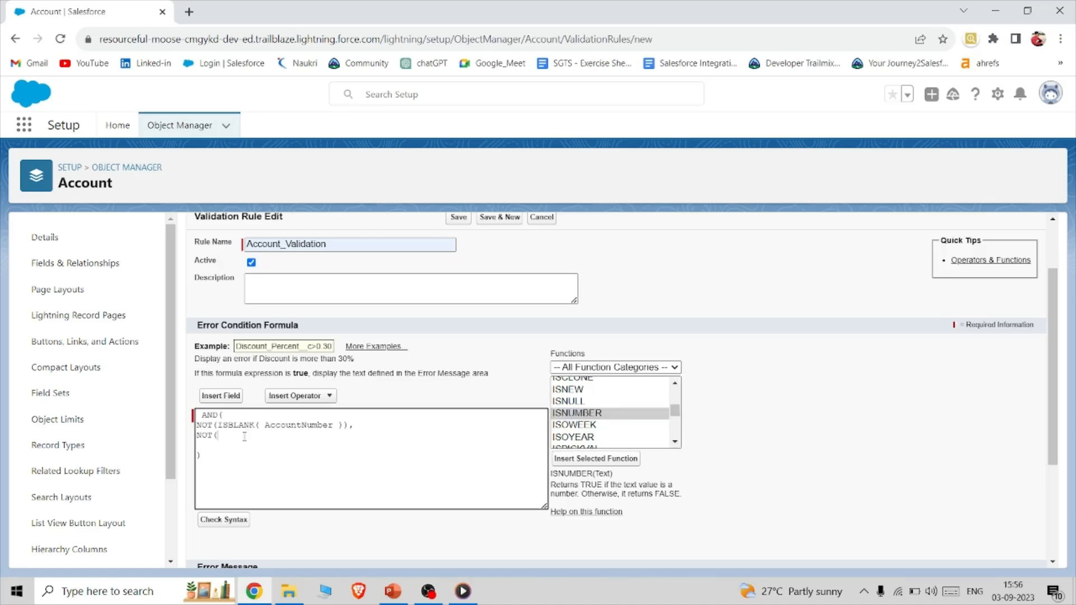
pyautogui.click(571, 460)
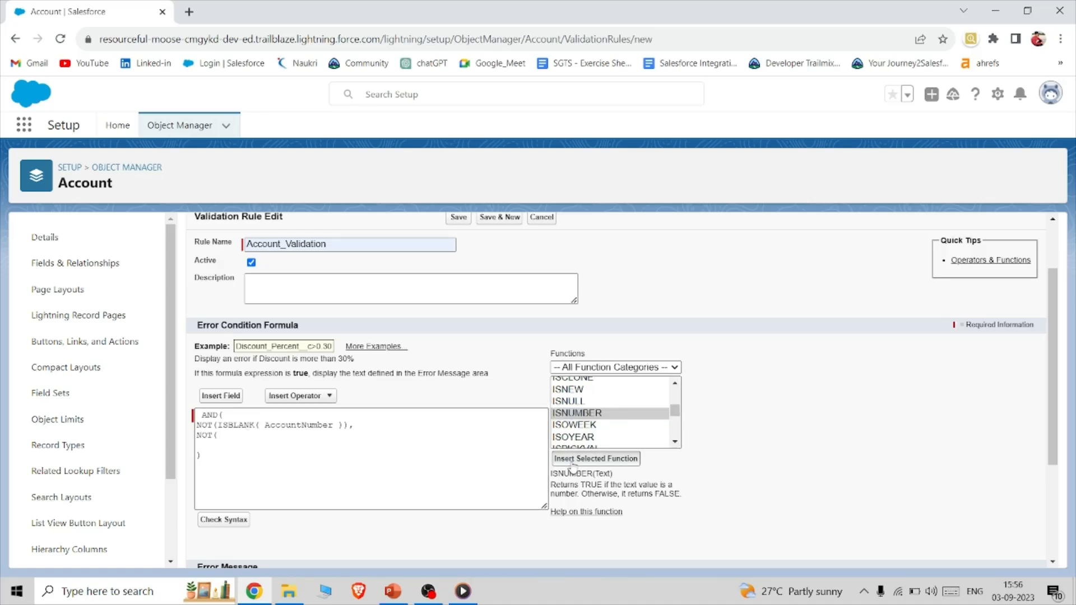
# - Replace ISNUMBER's Text placeholder with the Account Number field and remove the extra space before it
pyautogui.doubleClick(277, 435)
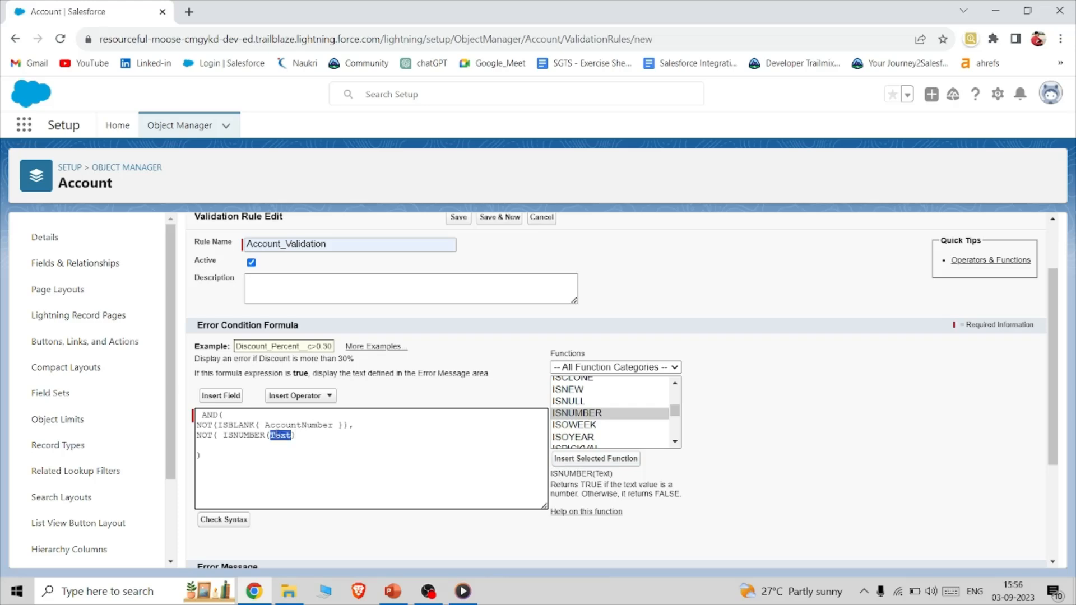
pyautogui.click(230, 398)
pyautogui.click(485, 363)
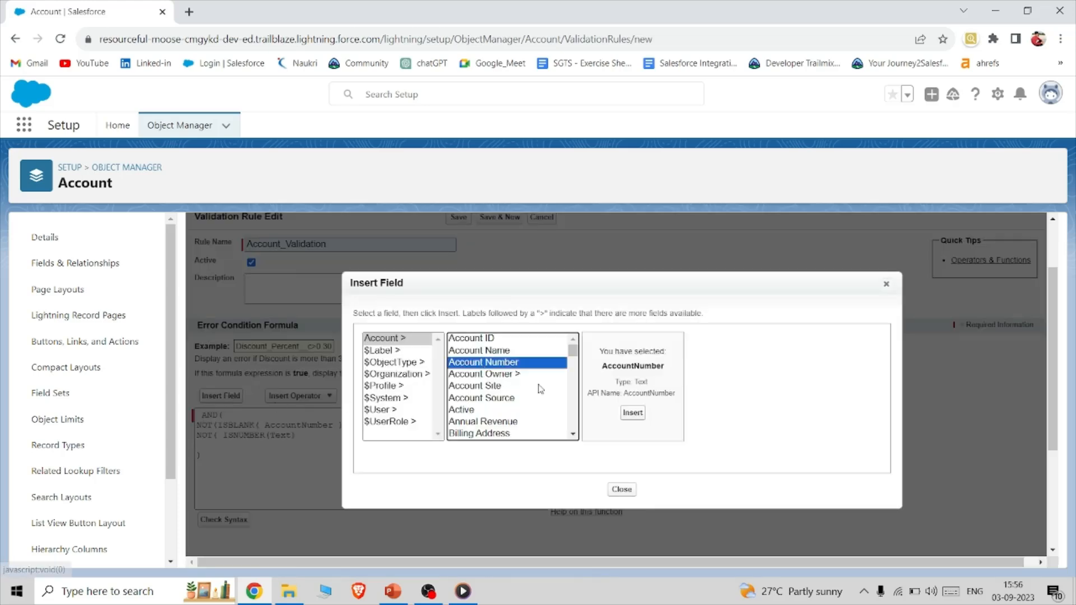
pyautogui.click(633, 414)
pyautogui.click(279, 435)
pyautogui.press('BackSpace')
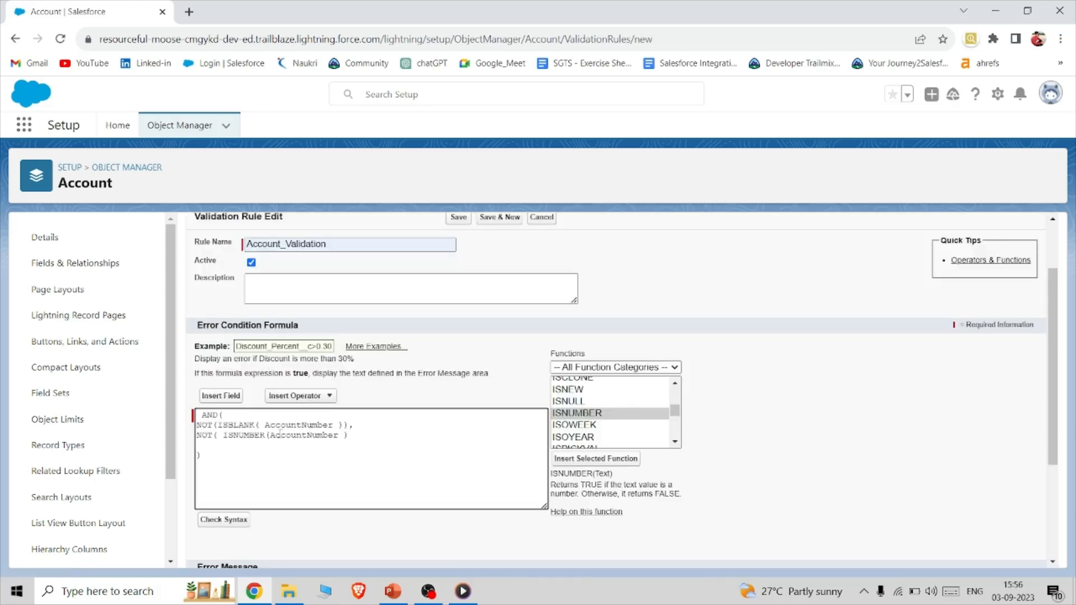
# - Remove the space before ISNUMBER, close the NOT parenthesis, and check the formula's syntax
pyautogui.click(222, 436)
pyautogui.press('BackSpace')
pyautogui.write(')')
pyautogui.click(228, 519)
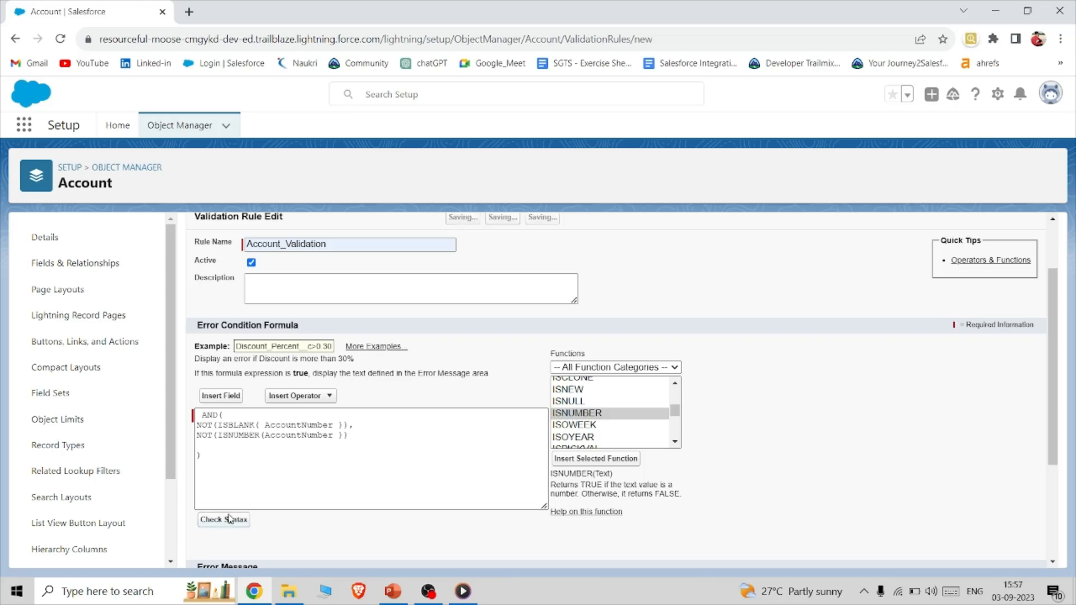
# - Set the error message to "Account number must be numeric" and save the validation rule
pyautogui.scroll(-4, 367, 411)
pyautogui.click(346, 472)
pyautogui.write('Acc')
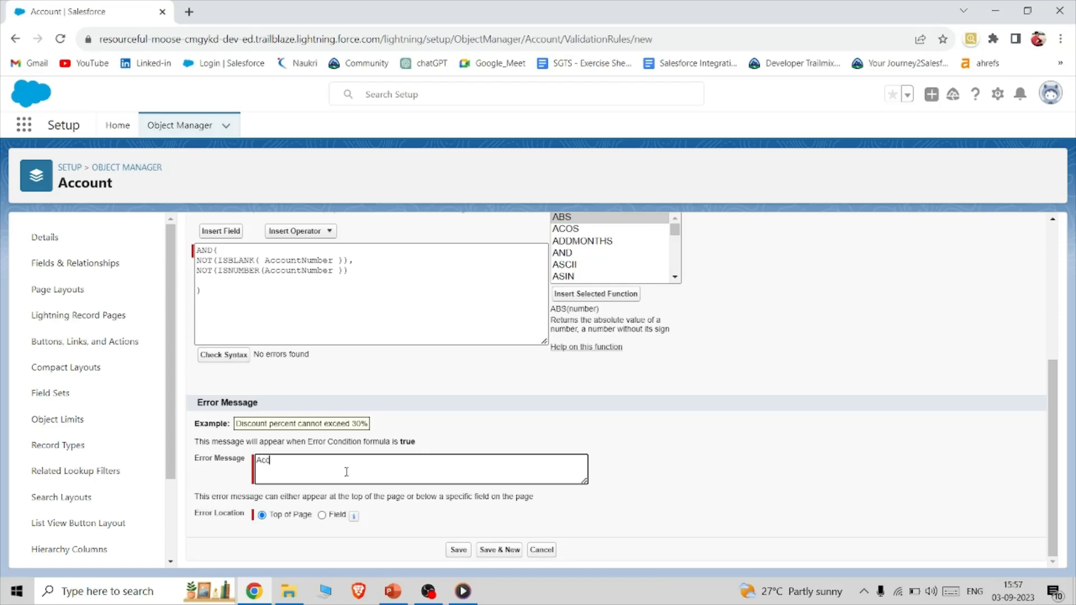
pyautogui.write('ount number must be numeric')
pyautogui.click(468, 551)
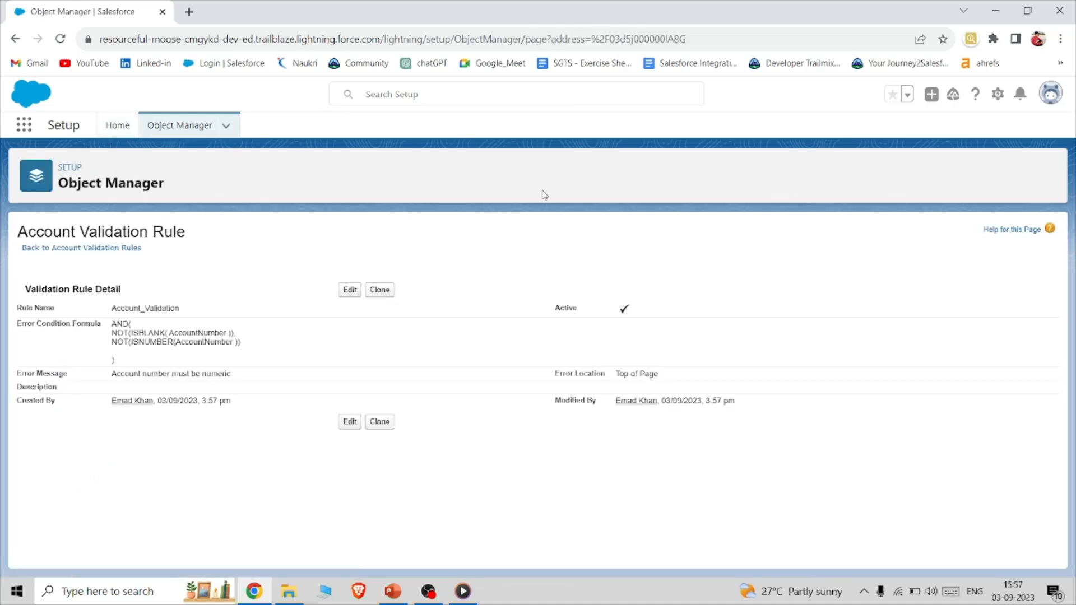
# - Open Setup in a new browser tab, switch to the Sales app, and start a new account record
pyautogui.click(998, 94)
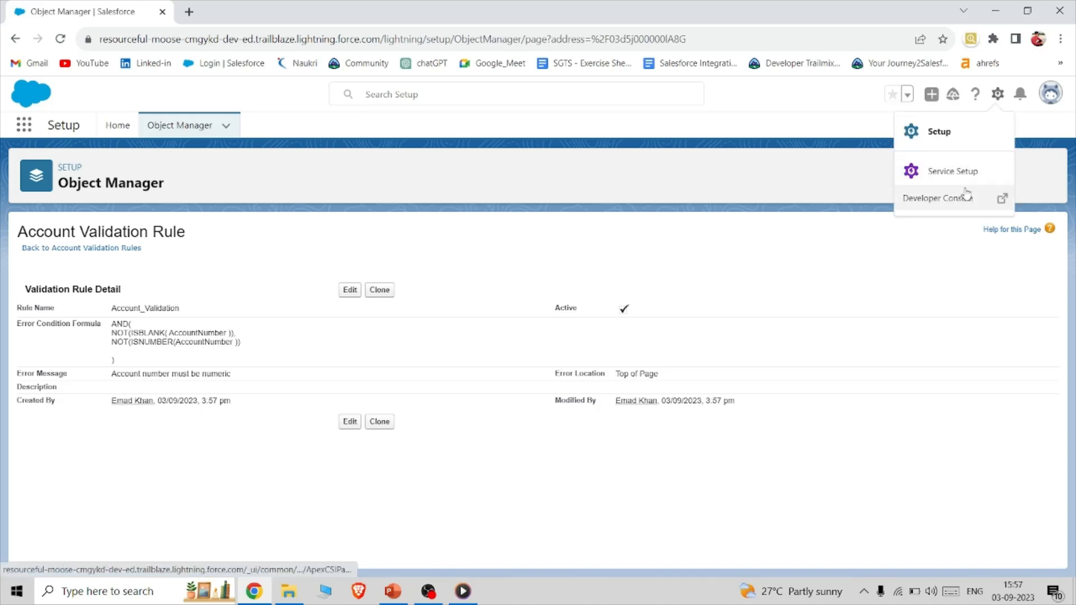
pyautogui.click(946, 140)
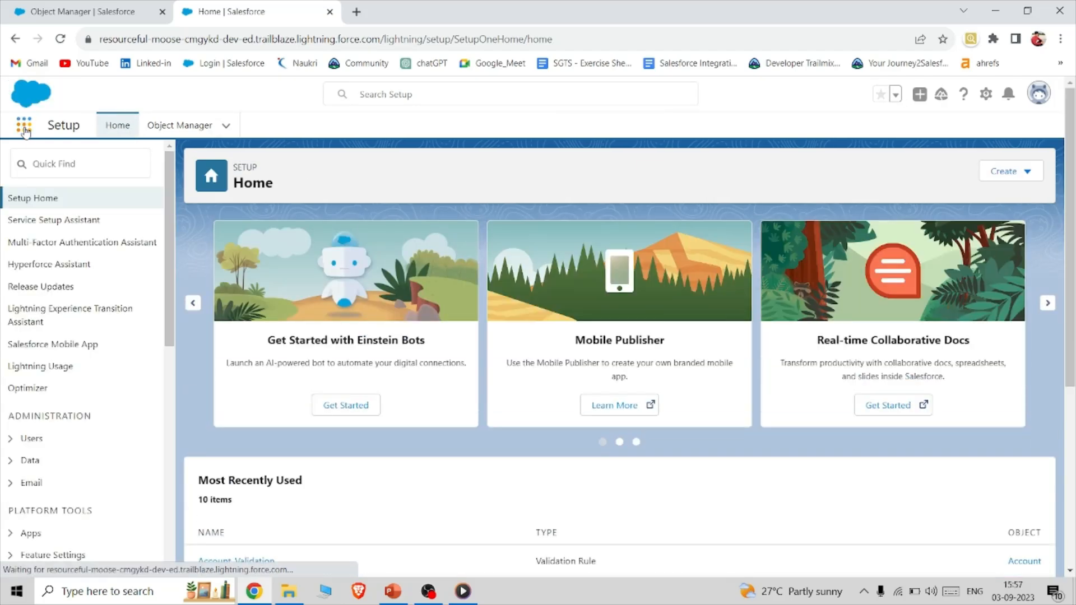
pyautogui.click(24, 129)
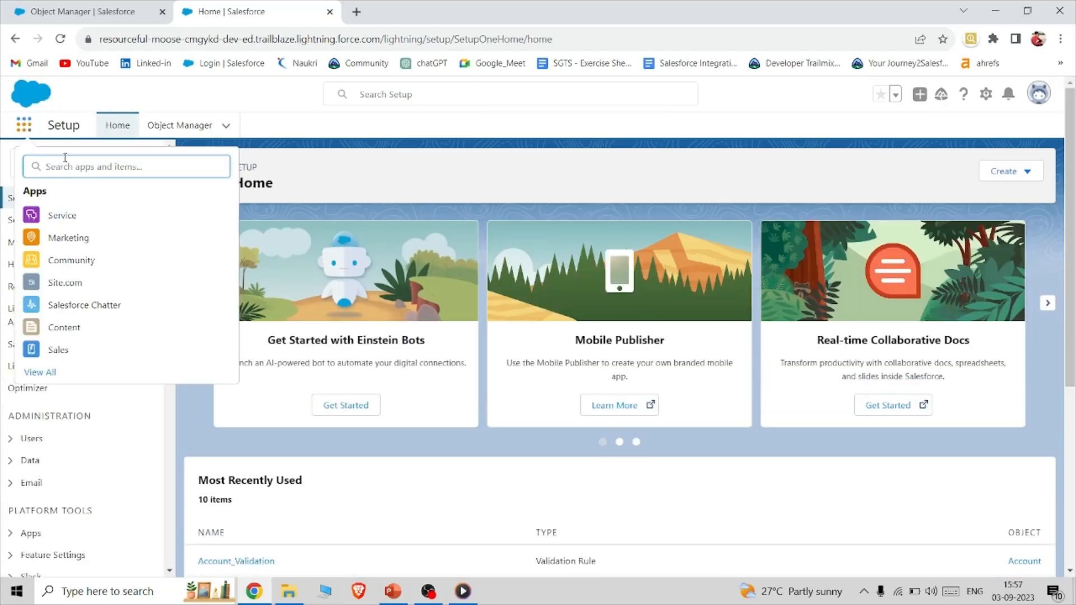
pyautogui.click(67, 351)
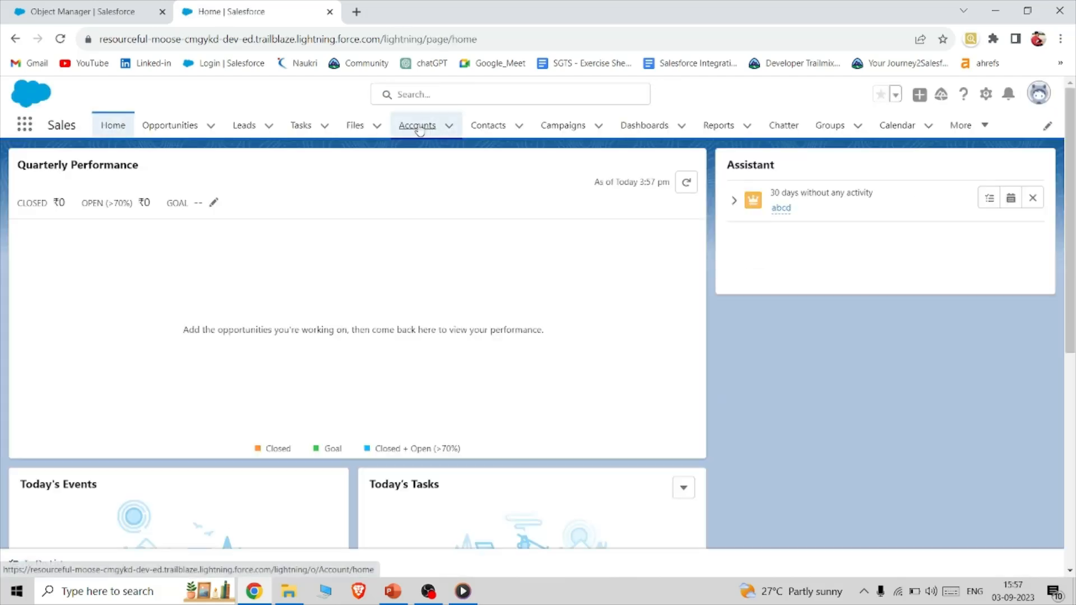
pyautogui.click(418, 126)
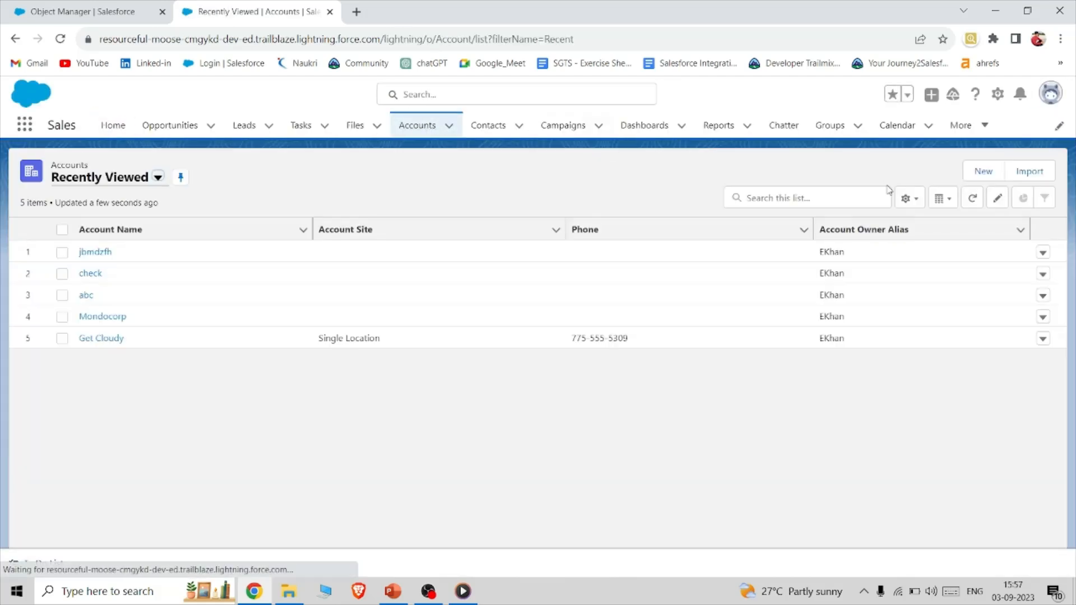
pyautogui.click(984, 172)
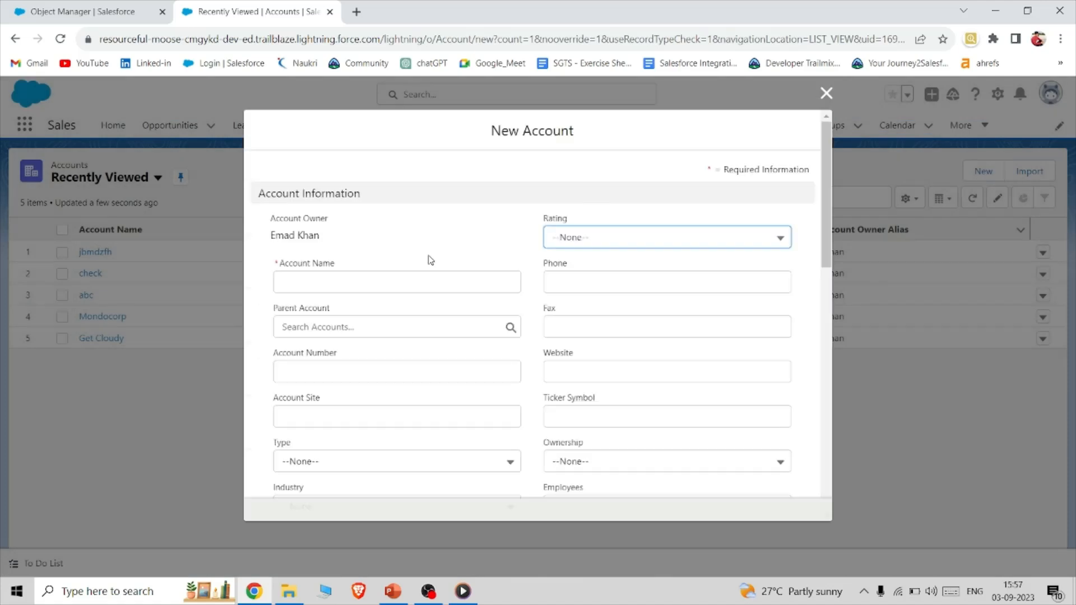
# - Name the account "test", enter an account number mixing letters and digits, and try to save the record
pyautogui.click(377, 282)
pyautogui.write('test')
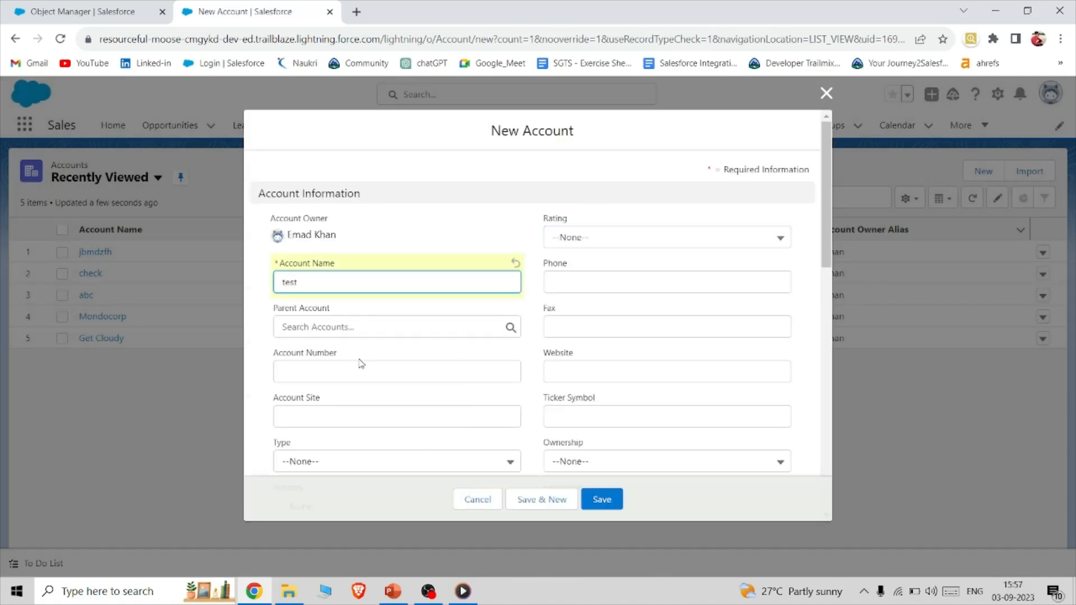
pyautogui.click(354, 369)
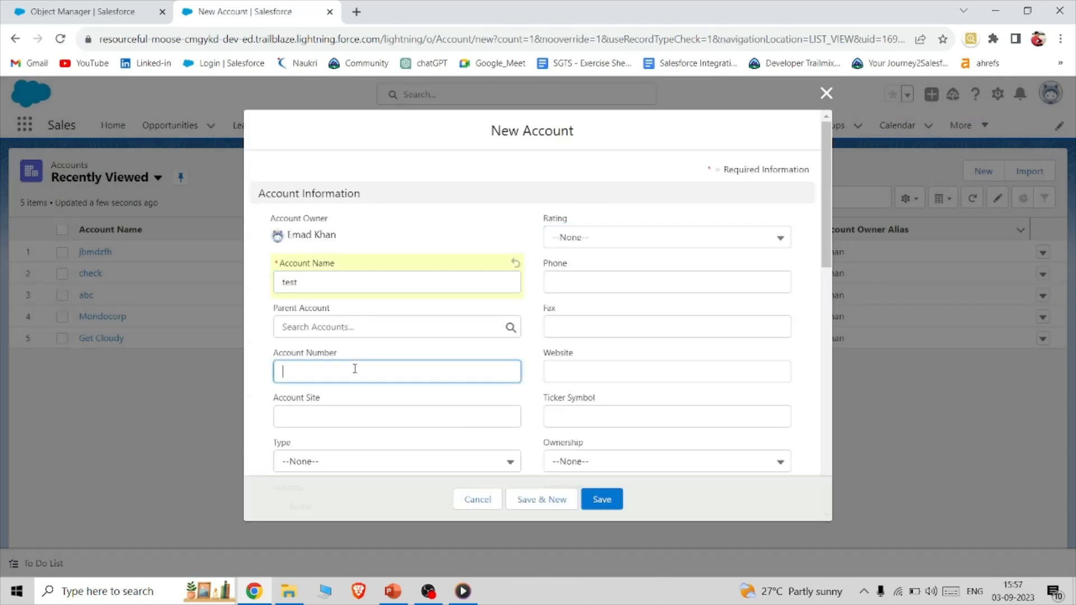
pyautogui.write('test1234')
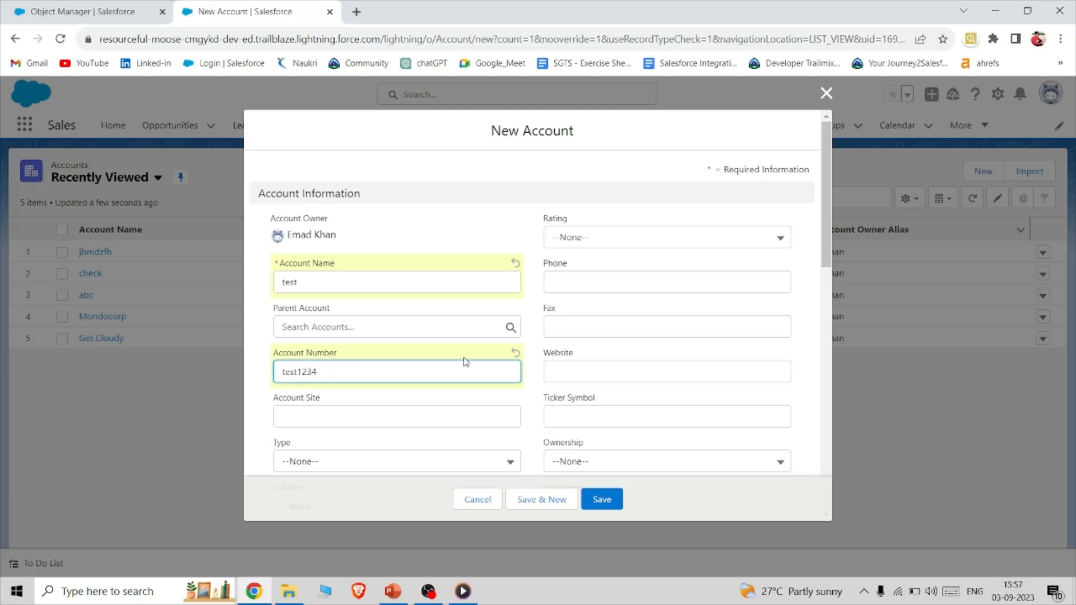
pyautogui.scroll(-1, 470, 360)
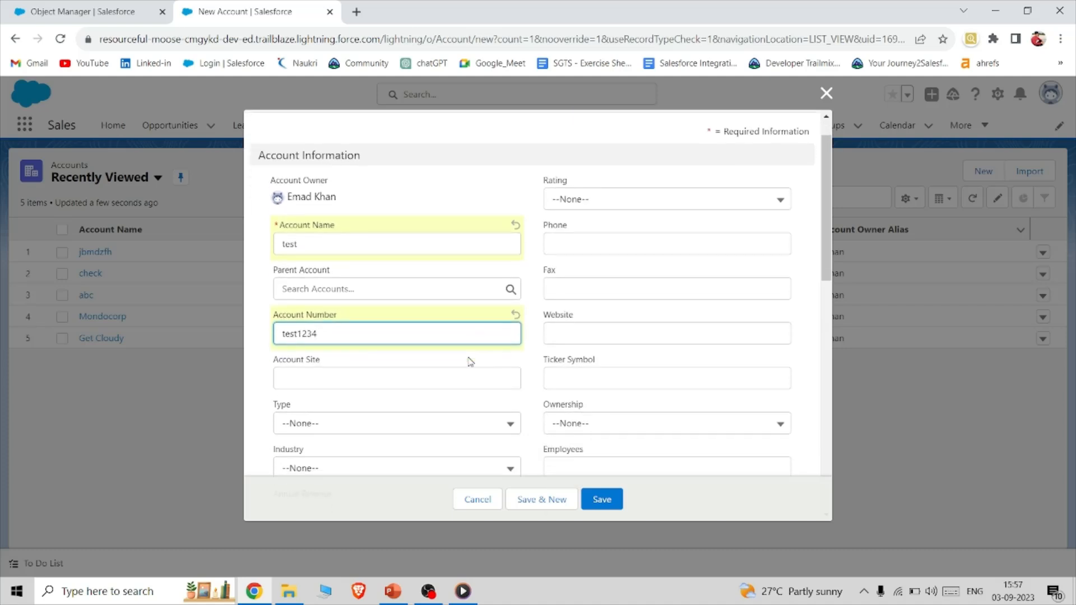
pyautogui.click(610, 504)
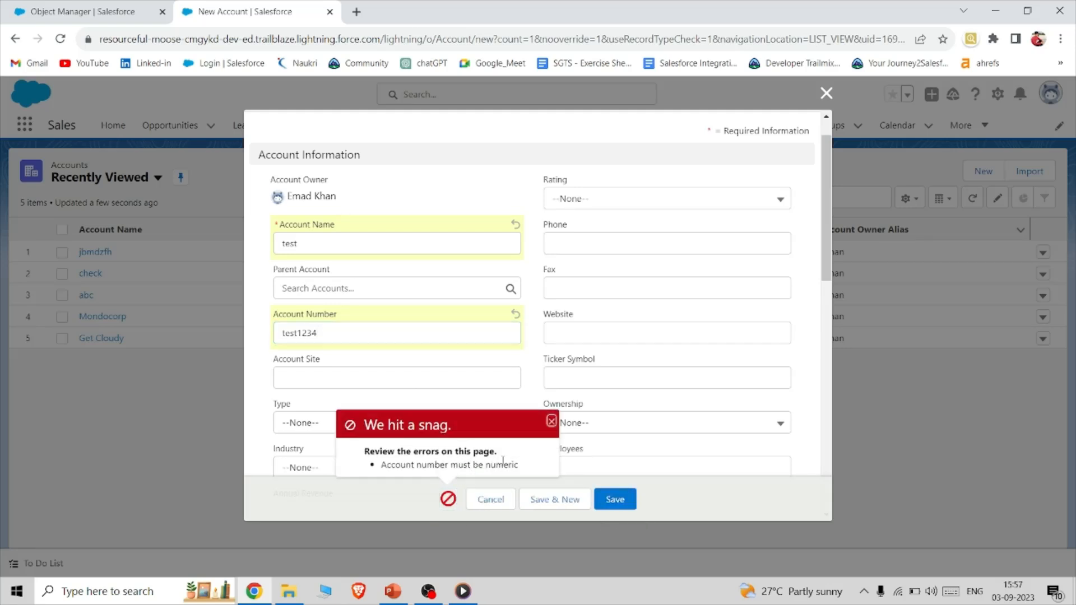
# - Dismiss the error and replace the account number with a digits-only value
pyautogui.click(551, 420)
pyautogui.click(408, 334)
pyautogui.hotkey('ctrl', 'a')
pyautogui.press('BackSpace')
pyautogui.write('1234567')
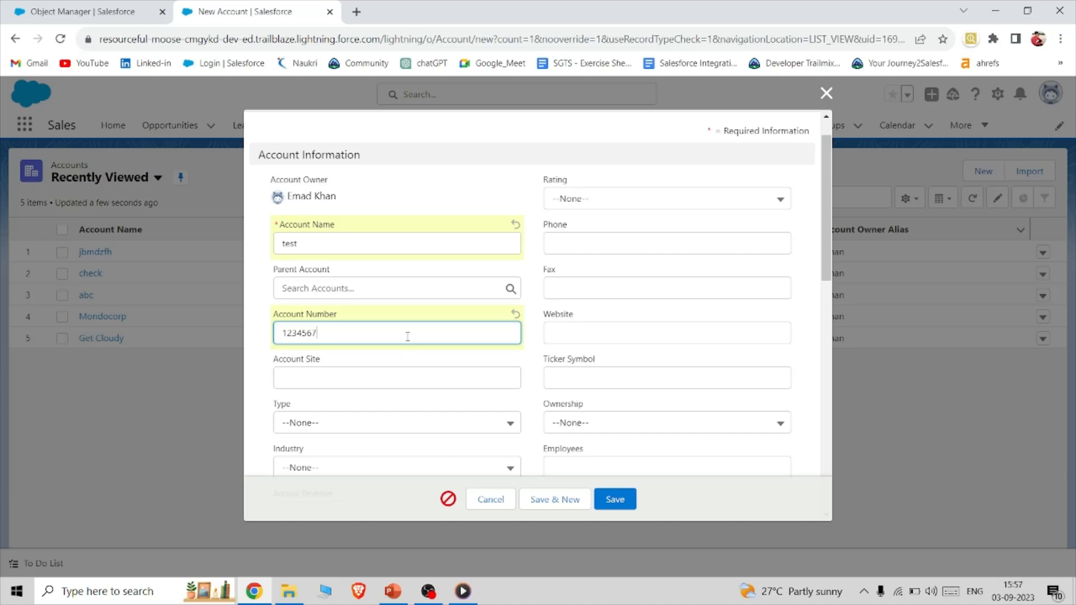
# - Save the new account record and look at its details, returning to the related lists
pyautogui.click(611, 506)
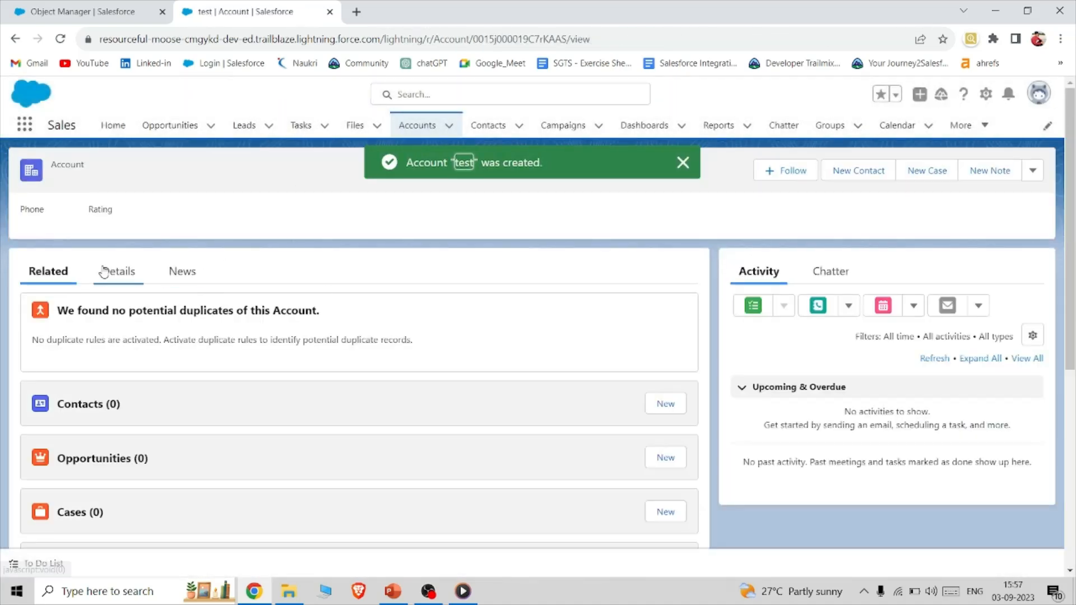
pyautogui.click(104, 273)
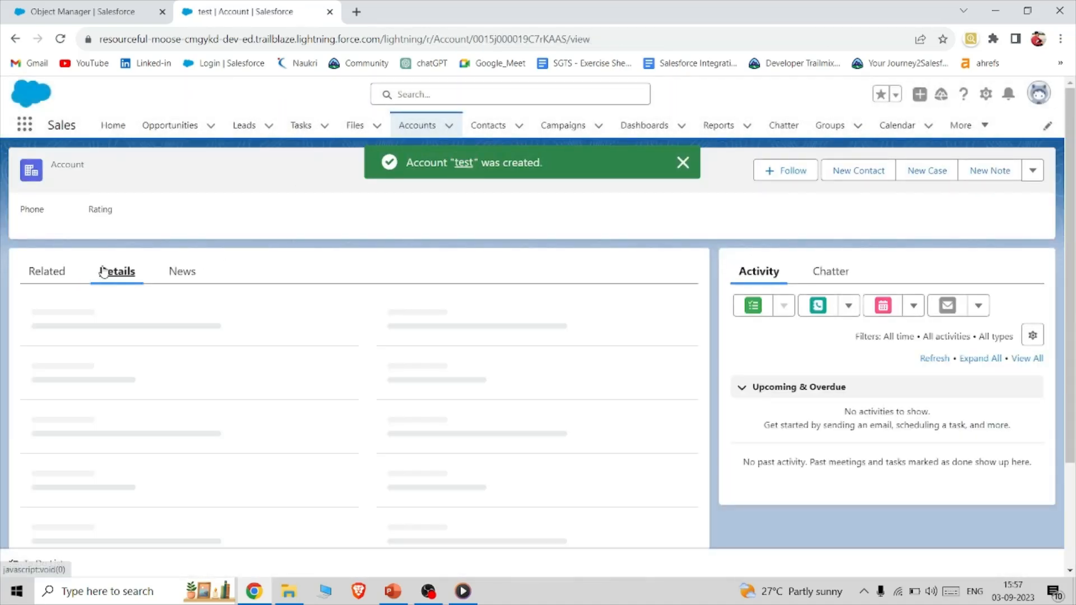
pyautogui.click(55, 275)
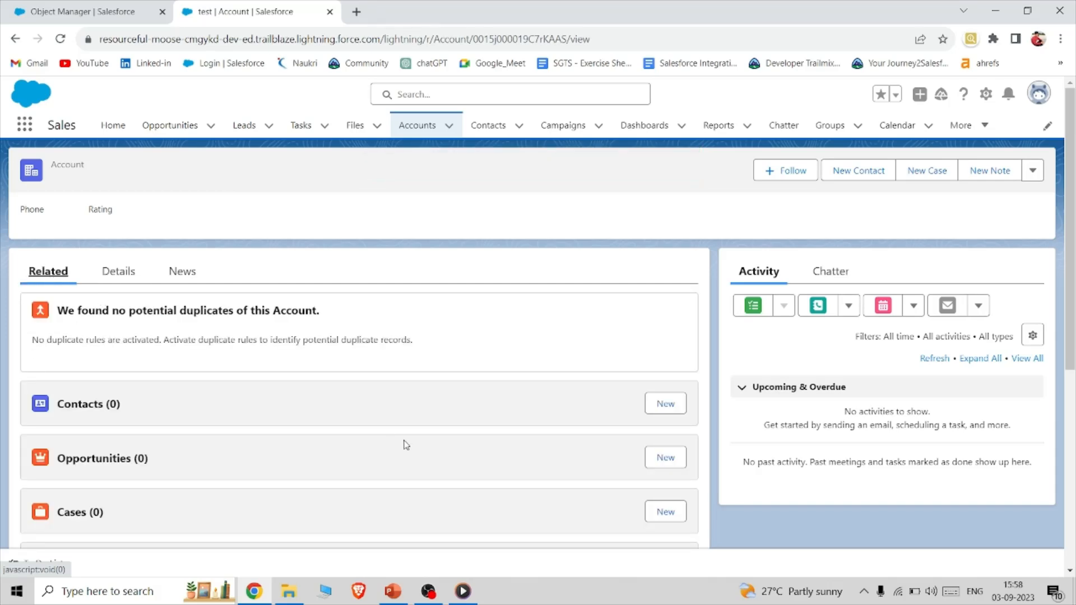
# - Switch to PowerPoint, highlight the third validation rule scenario about website extensions, and present the current slide as a slide show
pyautogui.click(392, 591)
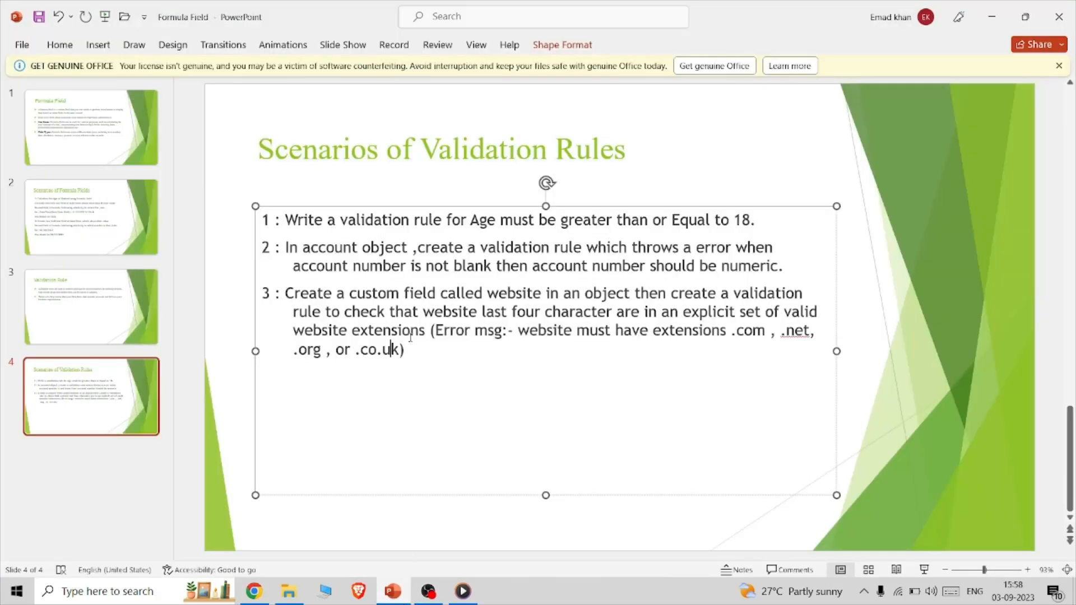
pyautogui.moveTo(405, 351); pyautogui.dragTo(285, 295)
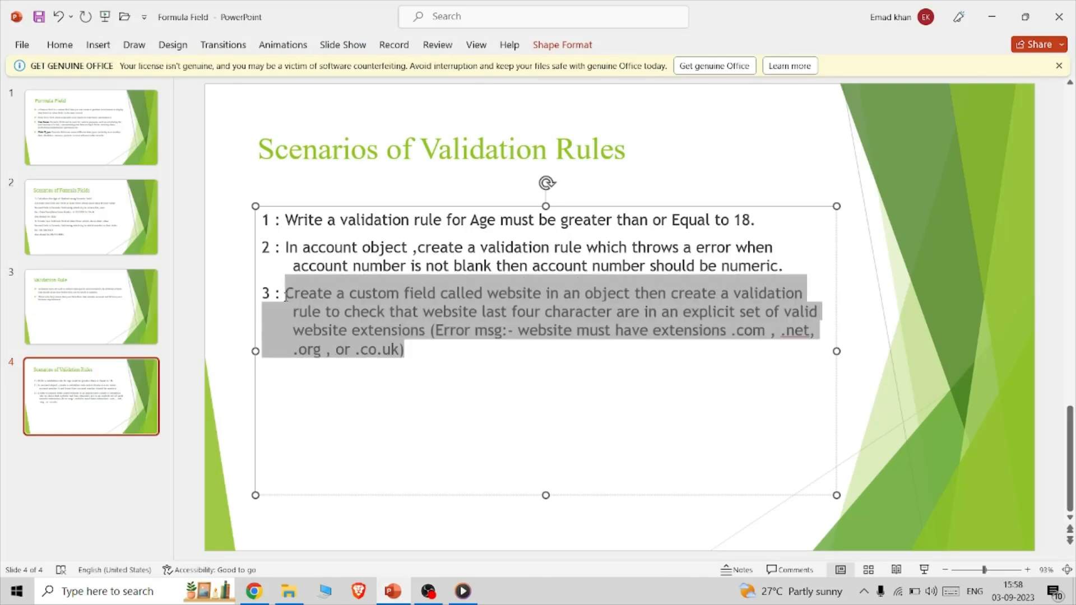
pyautogui.click(359, 47)
pyautogui.click(80, 80)
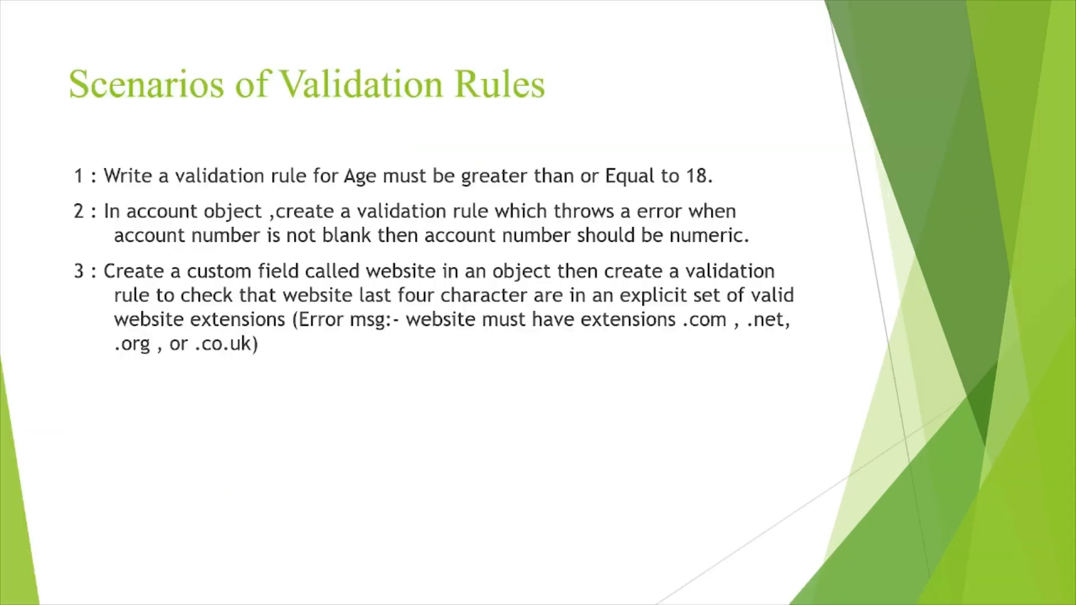
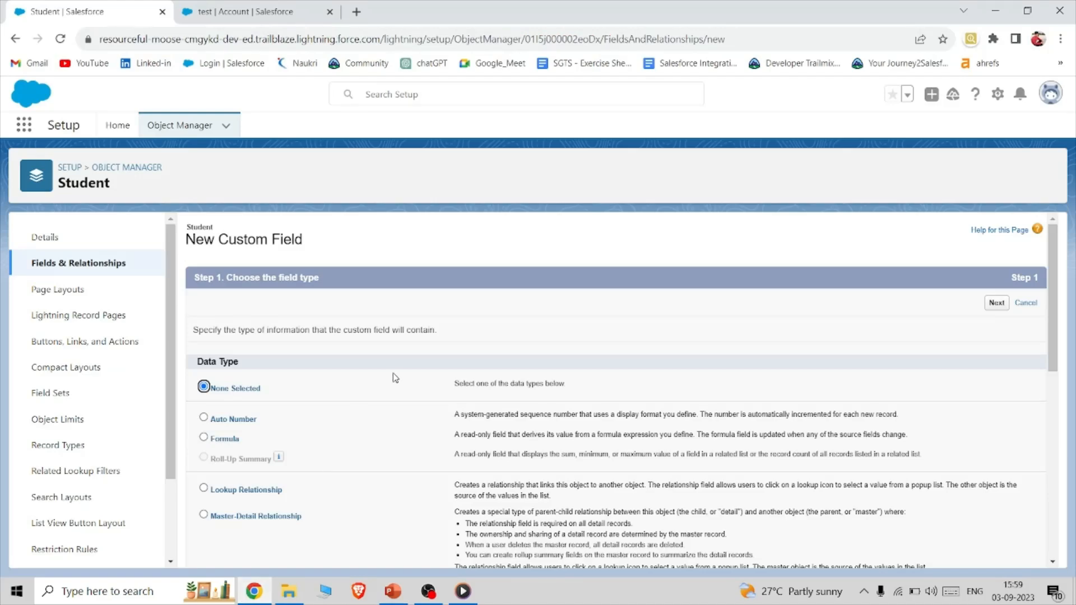
# - Define the new Student custom field as Text, labelled "Website", with a length of 18
pyautogui.scroll(-10, 394, 378)
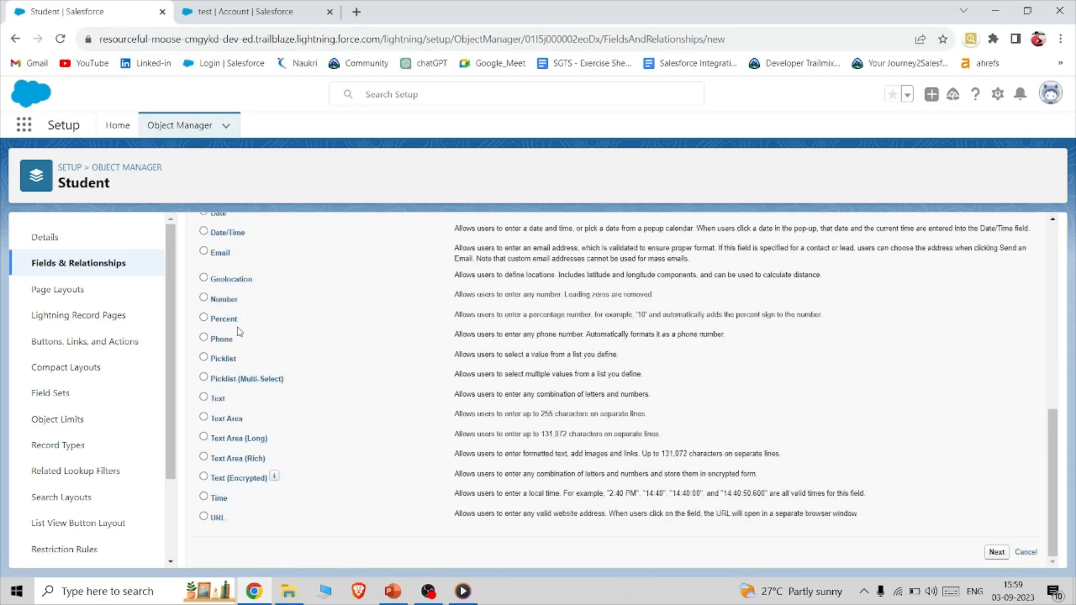
pyautogui.click(204, 396)
pyautogui.click(996, 552)
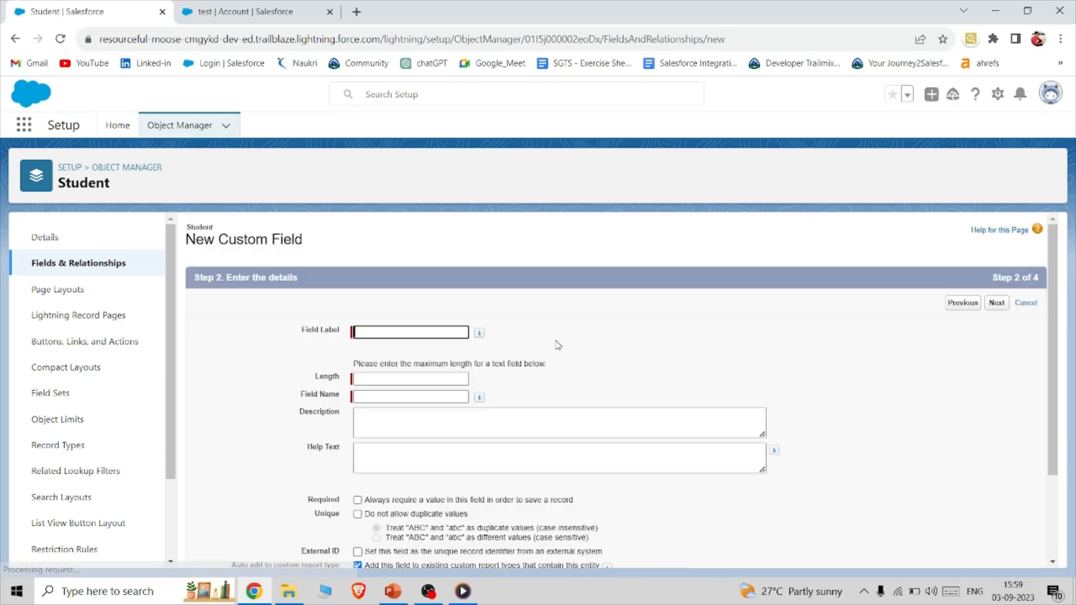
pyautogui.write('Website')
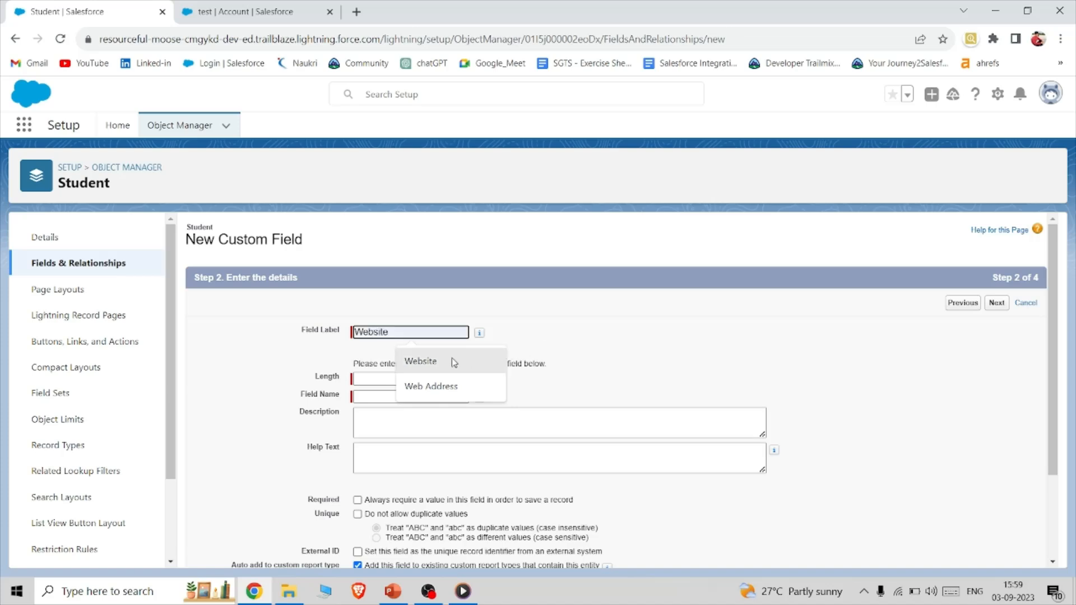
pyautogui.click(452, 358)
pyautogui.click(424, 378)
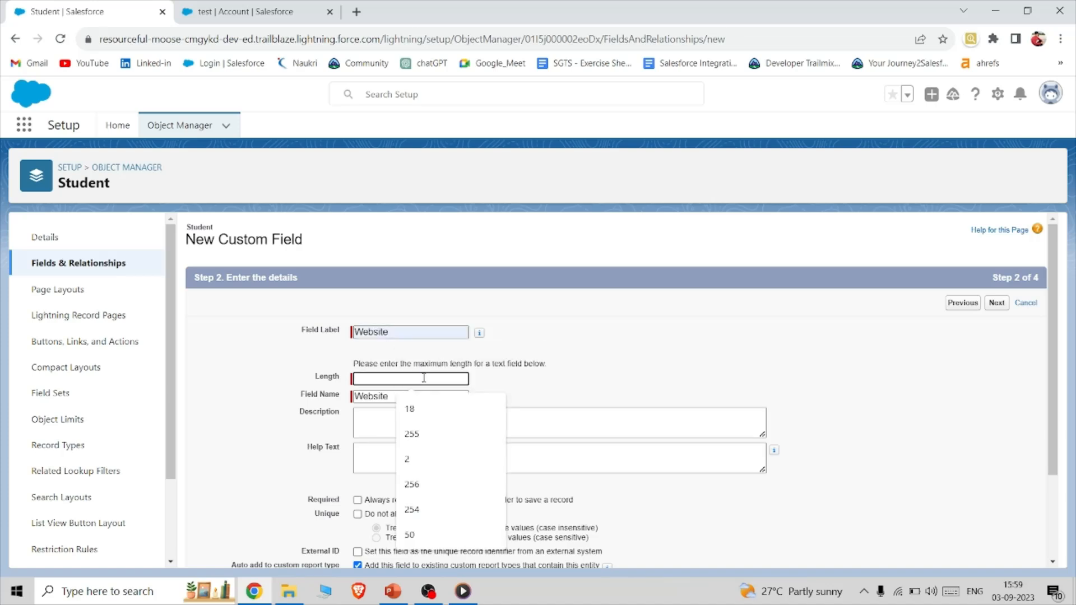
pyautogui.write('18')
pyautogui.scroll(-3, 424, 378)
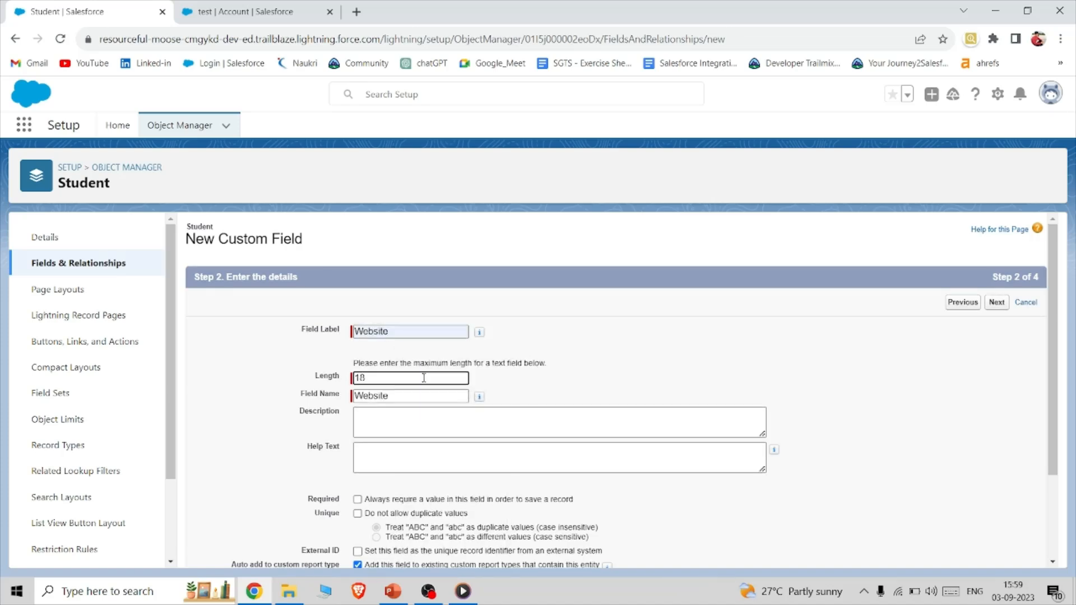
# - Accept the default field-level security and page layouts for the Website field and save it
pyautogui.click(996, 552)
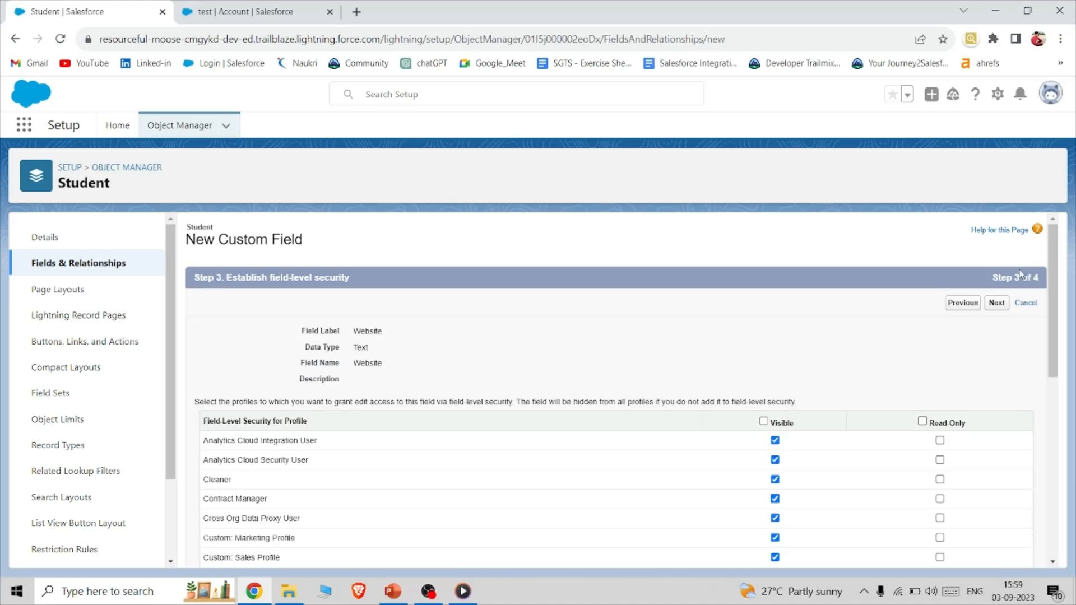
pyautogui.click(1001, 305)
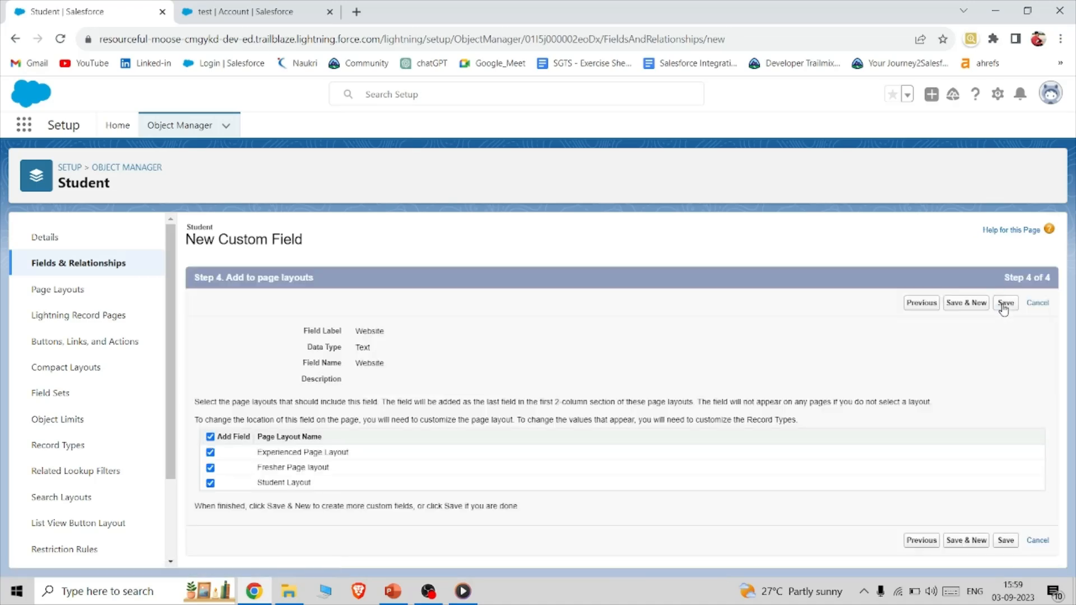
pyautogui.click(1002, 304)
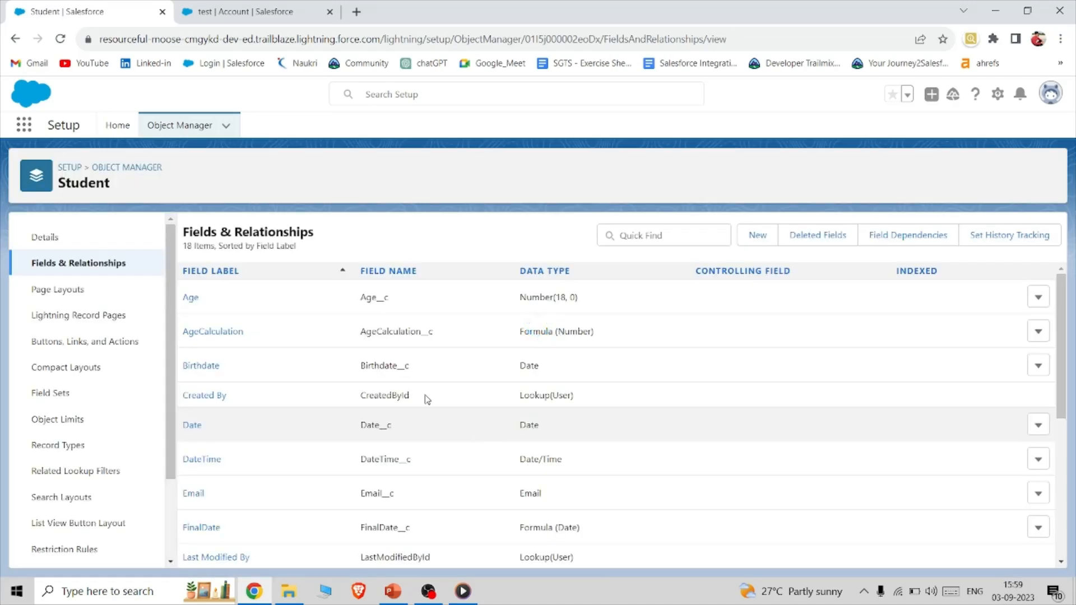
# - Start a new validation rule on the Student object and name it "Website Vaidation"
pyautogui.scroll(-2, 84, 392)
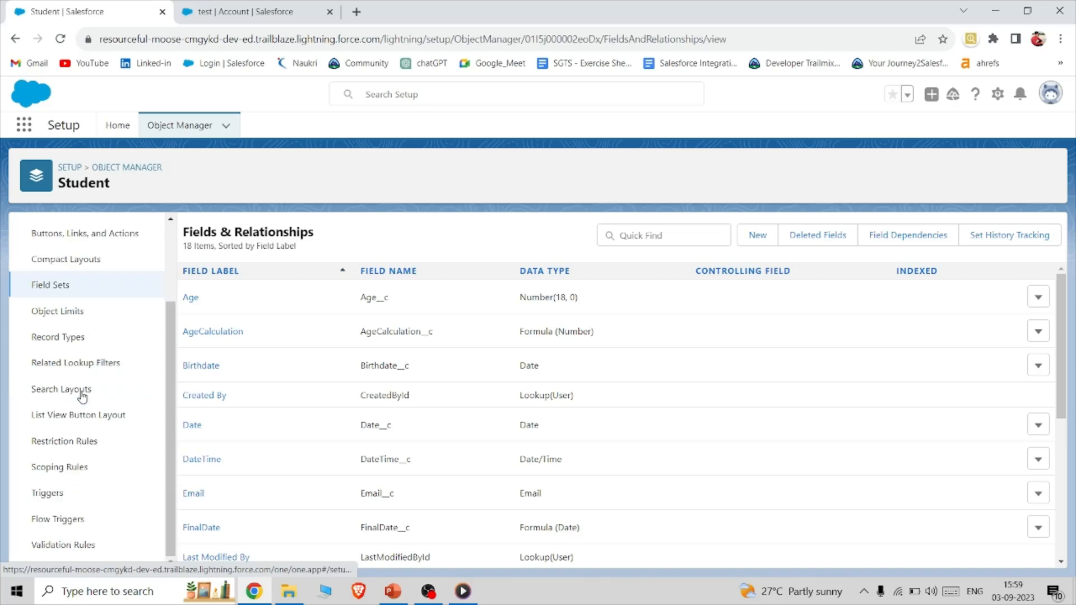
pyautogui.click(66, 542)
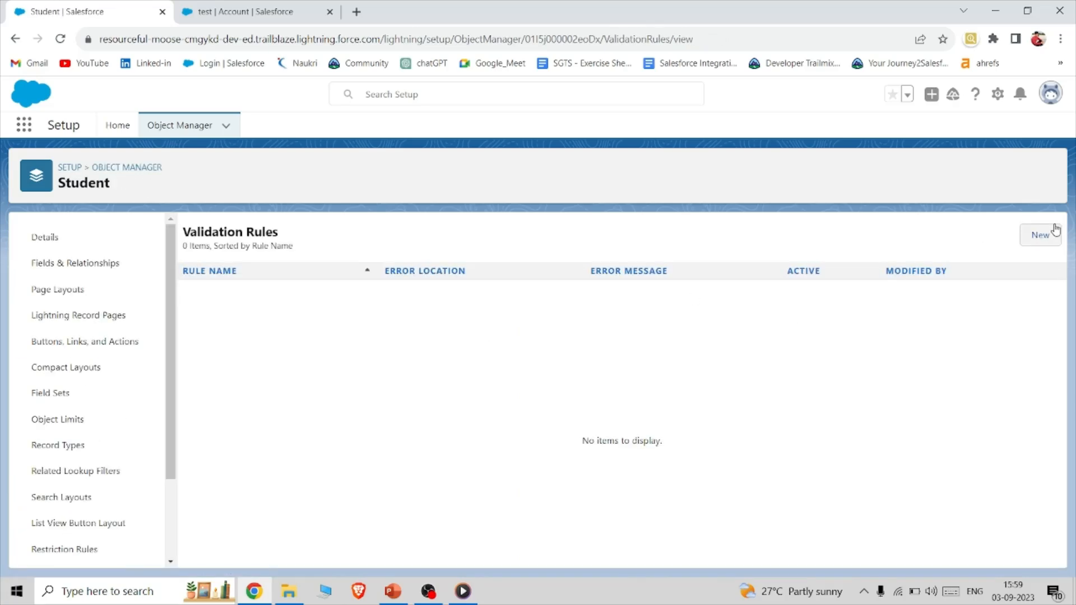
pyautogui.click(1045, 238)
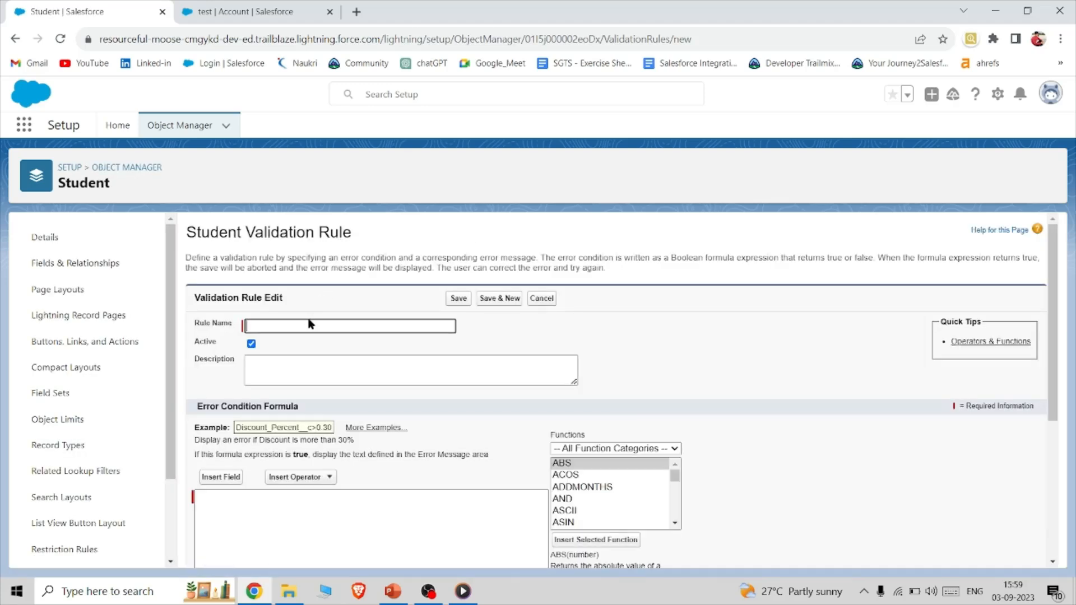
pyautogui.write('We')
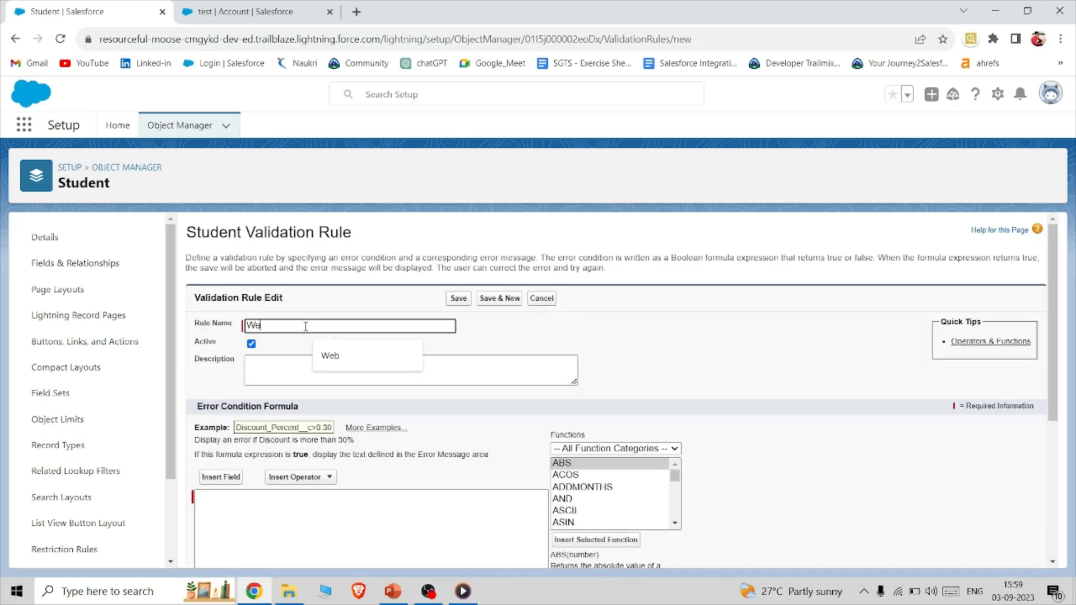
pyautogui.write('bsite VAl')
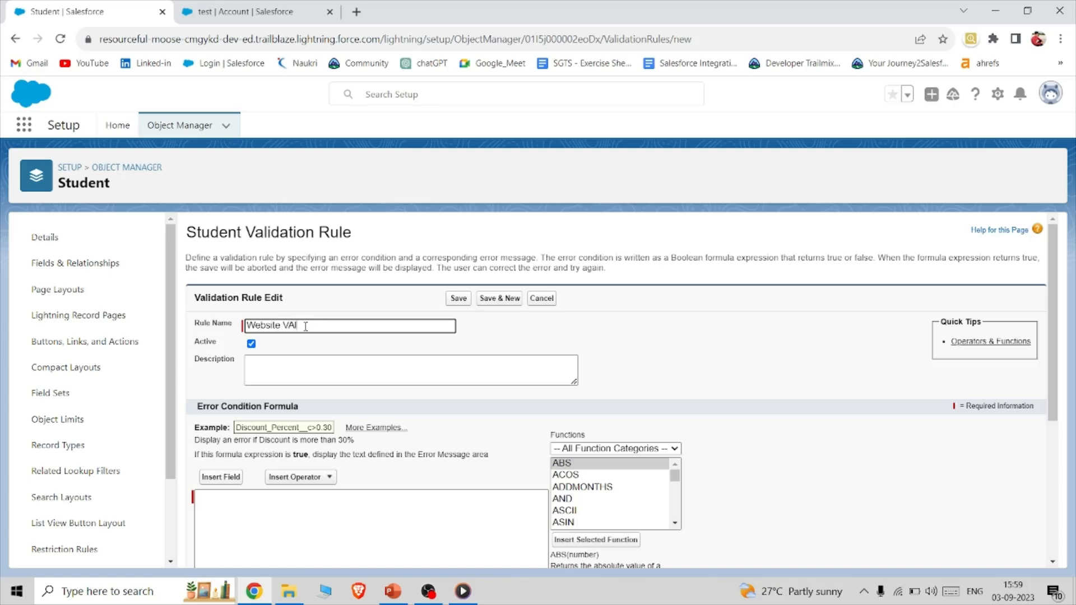
pyautogui.write('idat')
pyautogui.press('BackSpace')
pyautogui.press('BackSpace')
pyautogui.press('BackSpace')
pyautogui.press('BackSpace')
pyautogui.press('BackSpace')
pyautogui.press('BackSpace')
pyautogui.write('aidation')
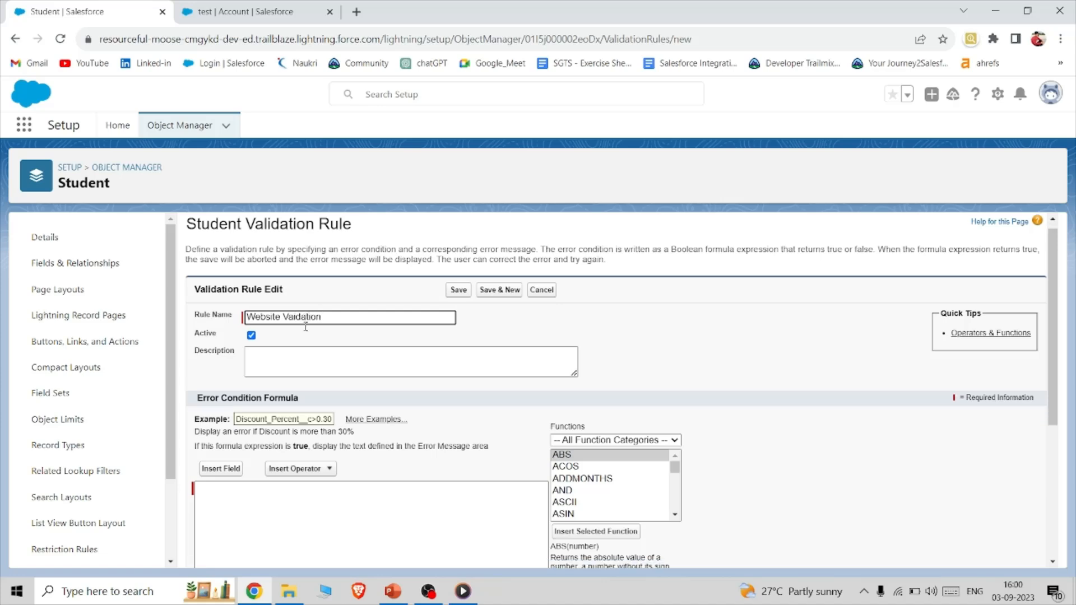
# - Insert the NOT function into the rule's error condition formula
pyautogui.scroll(-1, 305, 327)
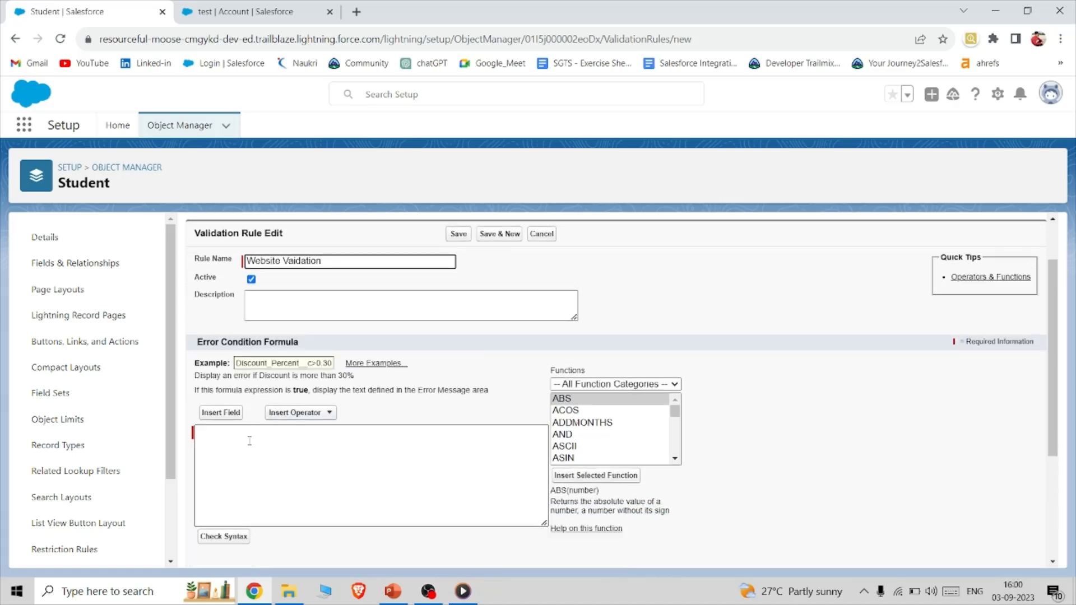
pyautogui.scroll(-1, 250, 441)
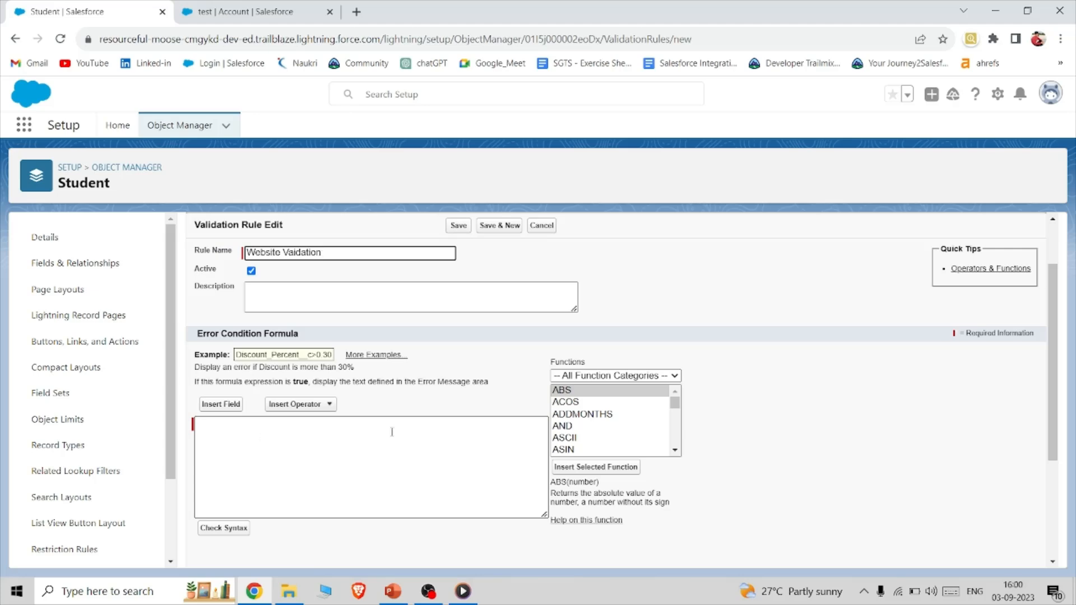
pyautogui.scroll(-7, 575, 436)
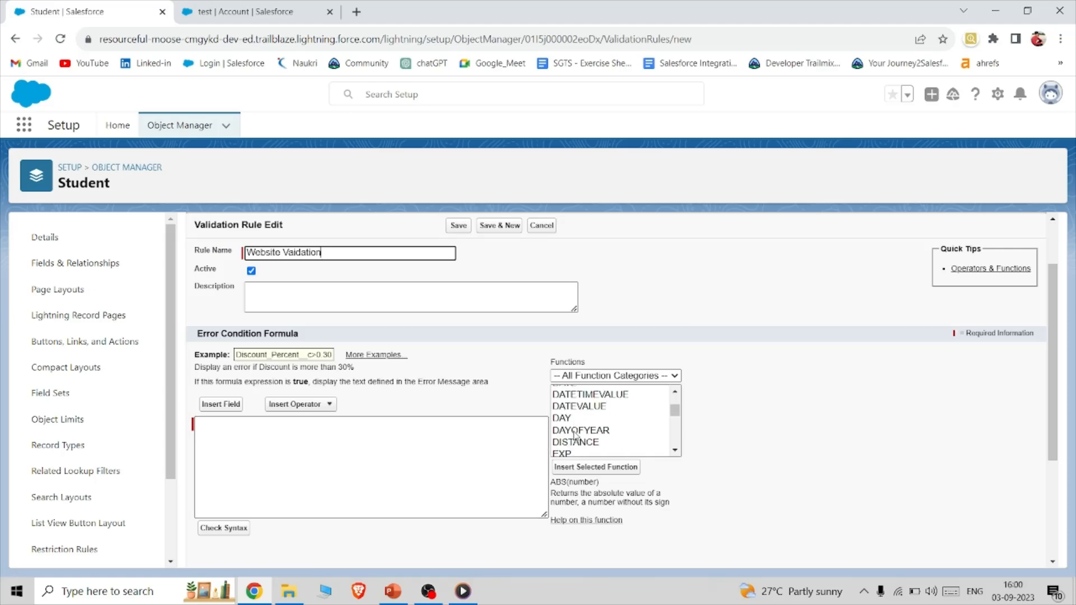
pyautogui.scroll(-8, 575, 436)
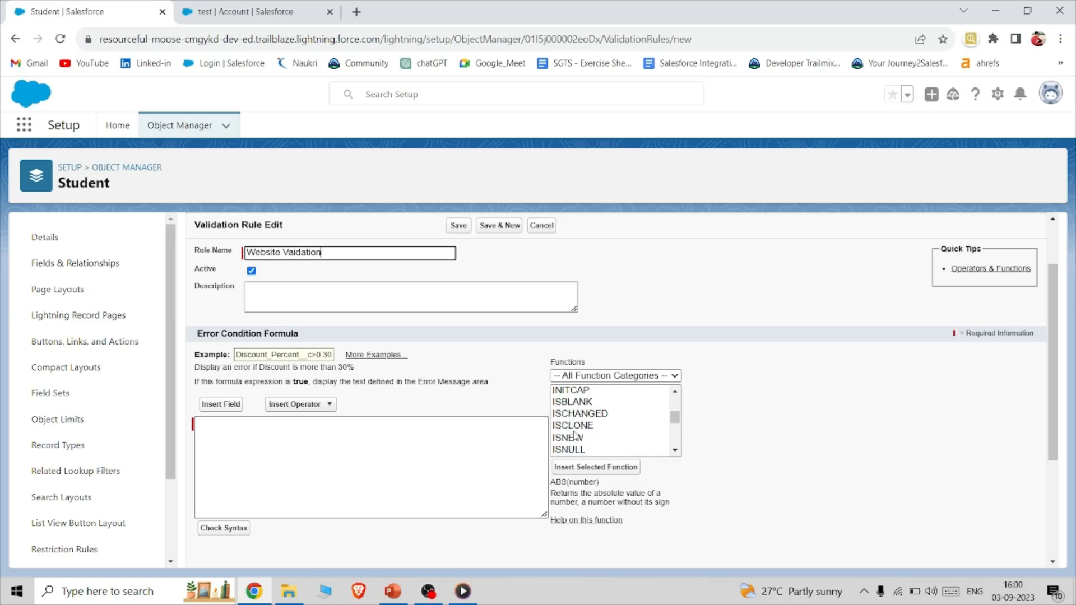
pyautogui.scroll(-8, 576, 436)
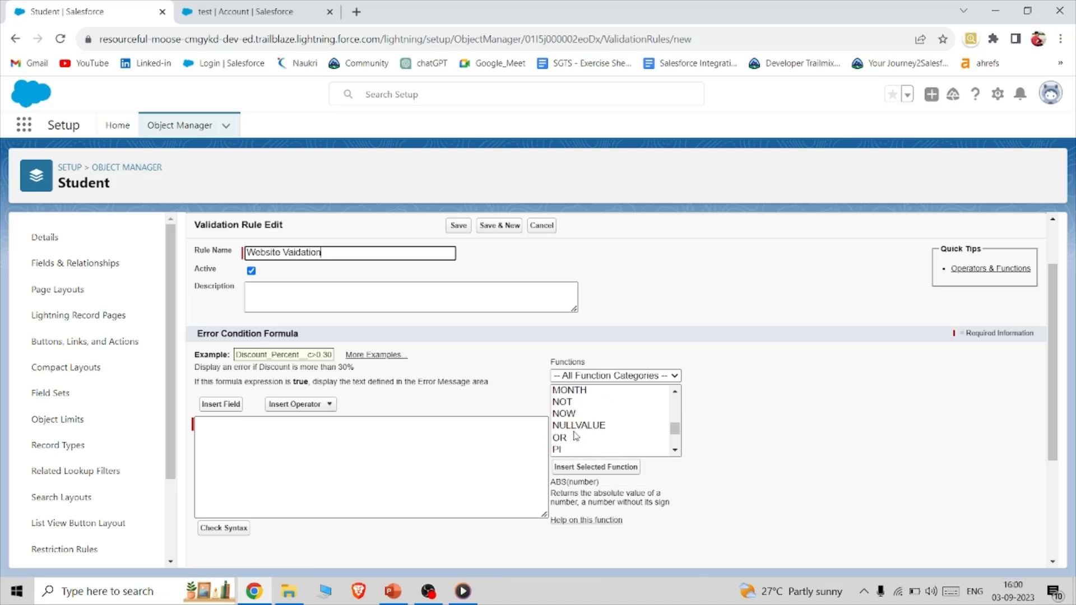
pyautogui.click(567, 401)
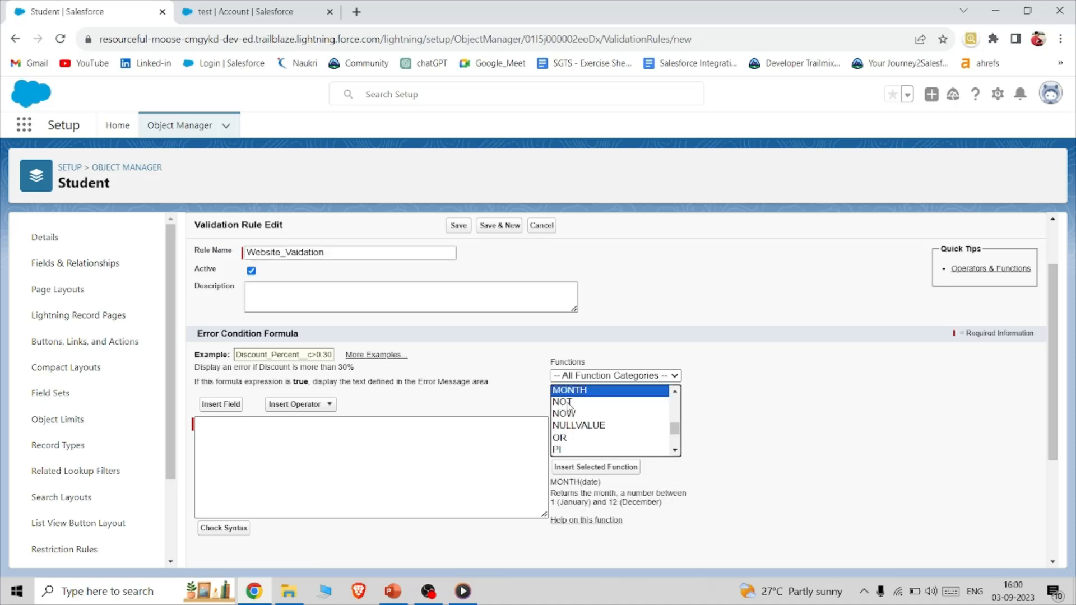
pyautogui.click(591, 468)
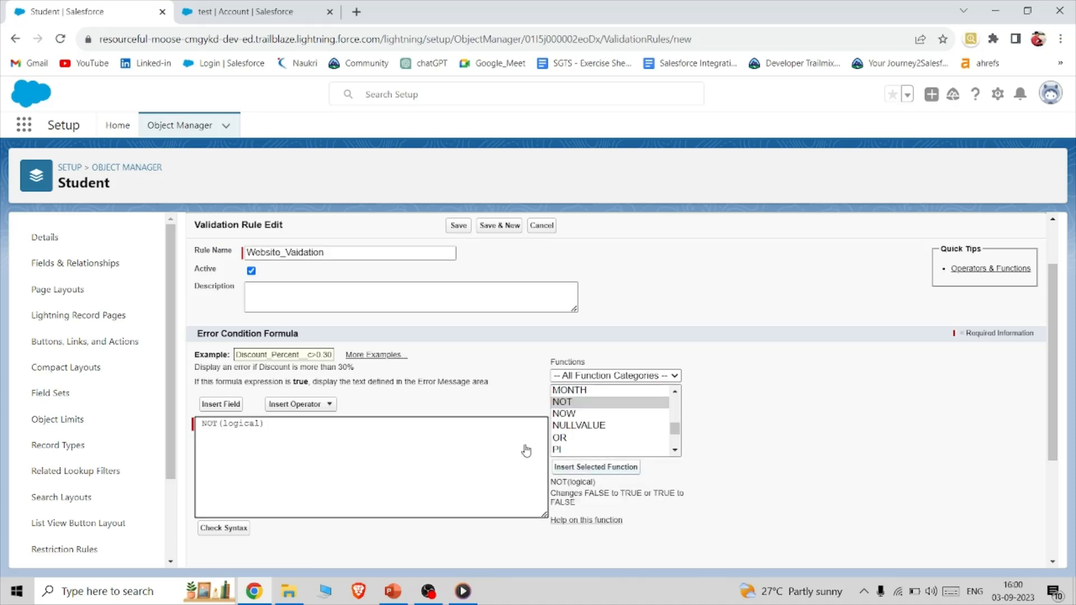
# - Remove the placeholder argument from NOT and put its closing parenthesis on a separate line
pyautogui.doubleClick(243, 423)
pyautogui.press('BackSpace')
pyautogui.press('Return')
pyautogui.scroll(-3, 239, 424)
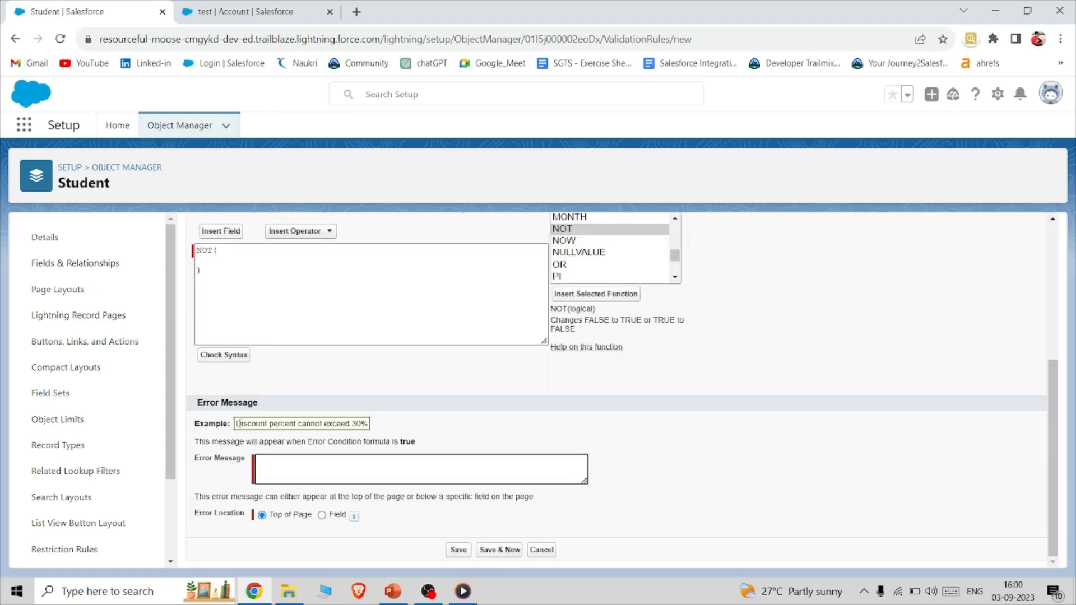
pyautogui.scroll(2, 237, 423)
# - Insert the OR function on the empty line inside the NOT parentheses
pyautogui.click(218, 388)
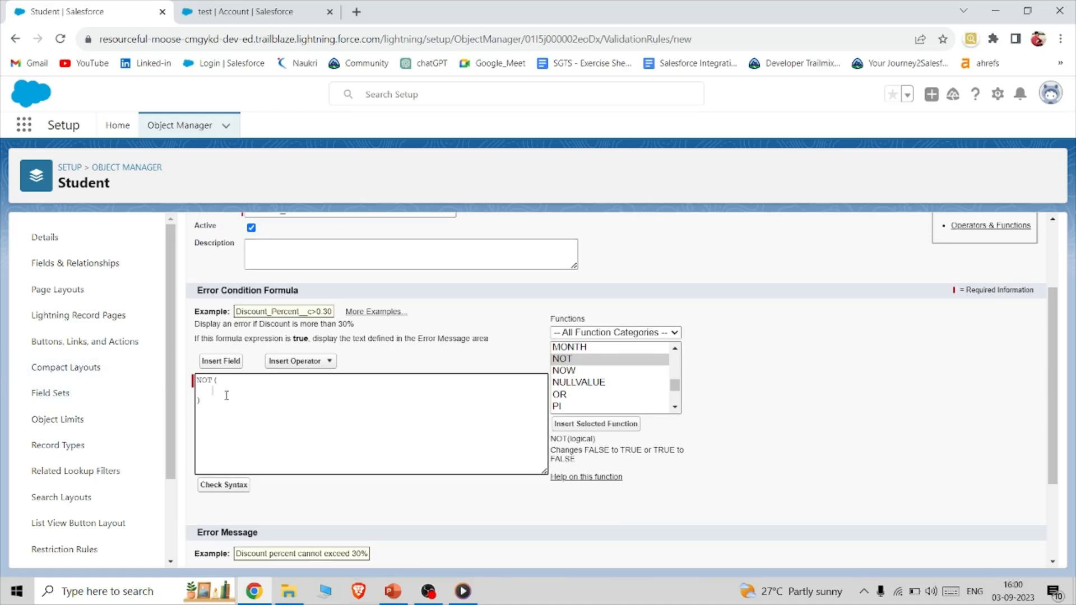
pyautogui.click(558, 395)
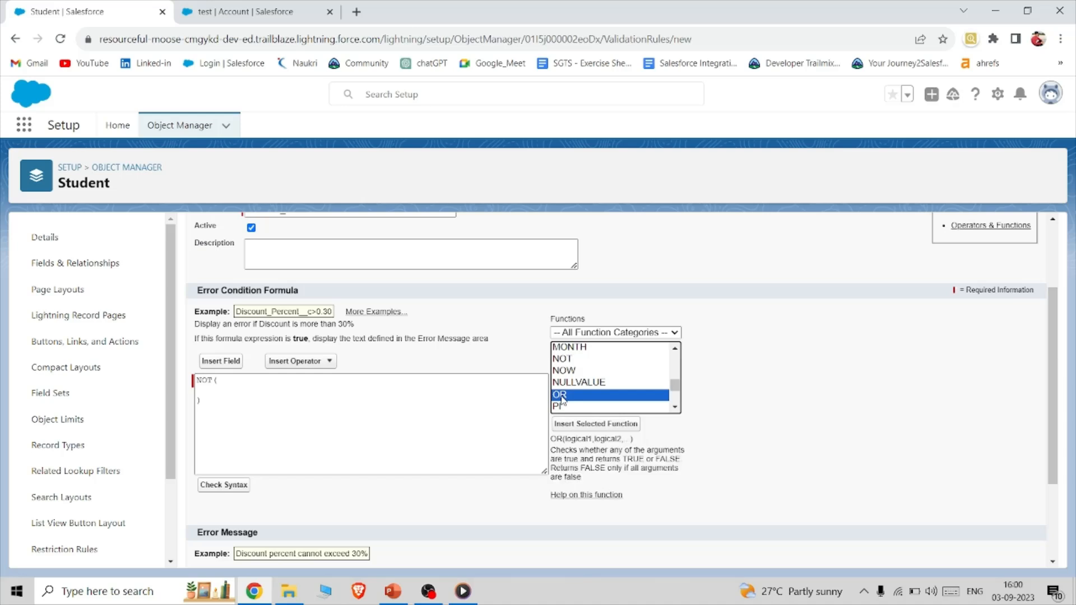
pyautogui.click(580, 426)
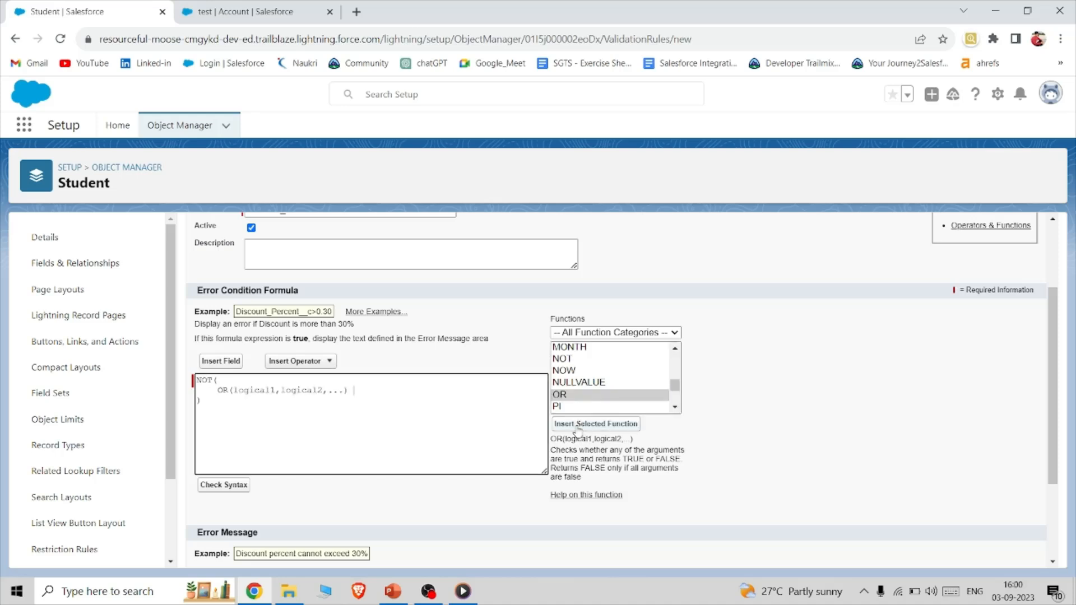
# - Delete OR's placeholder arguments and add line breaks between its parentheses to leave an empty line for conditions
pyautogui.click(217, 390)
pyautogui.press('BackSpace')
pyautogui.moveTo(339, 390); pyautogui.dragTo(302, 391)
pyautogui.press('BackSpace')
pyautogui.click(275, 390)
pyautogui.moveTo(275, 390); pyautogui.dragTo(228, 390)
pyautogui.press('BackSpace')
pyautogui.press('Return')
pyautogui.press('Return')
# - Insert the RIGHT function on the empty line inside the OR parentheses, adding an extra blank line there
pyautogui.scroll(2, 590, 383)
pyautogui.scroll(-1, 591, 383)
pyautogui.scroll(-3, 590, 383)
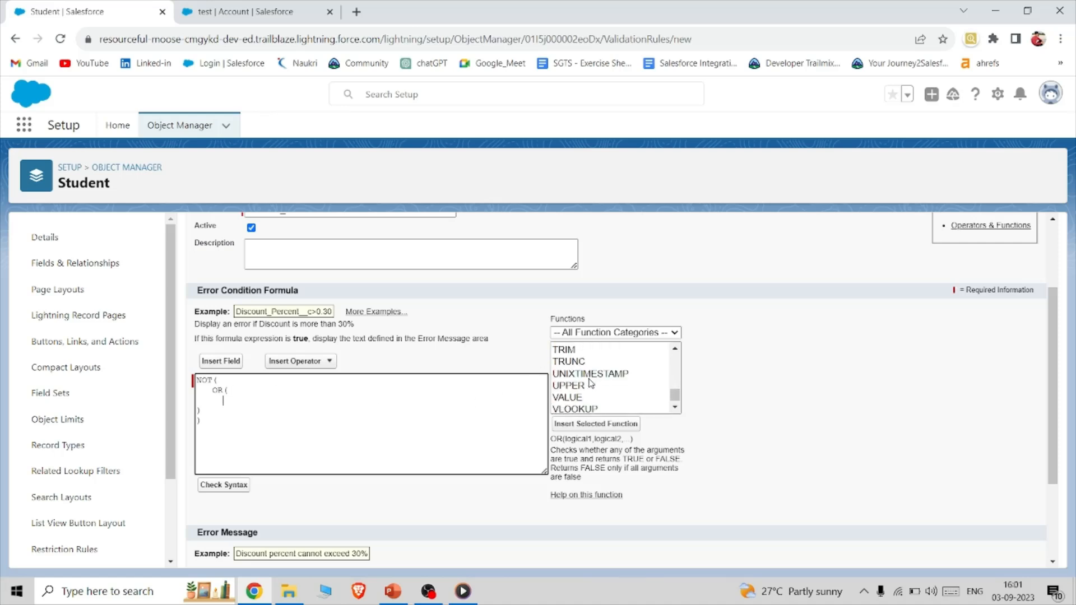
pyautogui.scroll(2, 590, 384)
pyautogui.scroll(3, 591, 383)
pyautogui.scroll(-3, 591, 383)
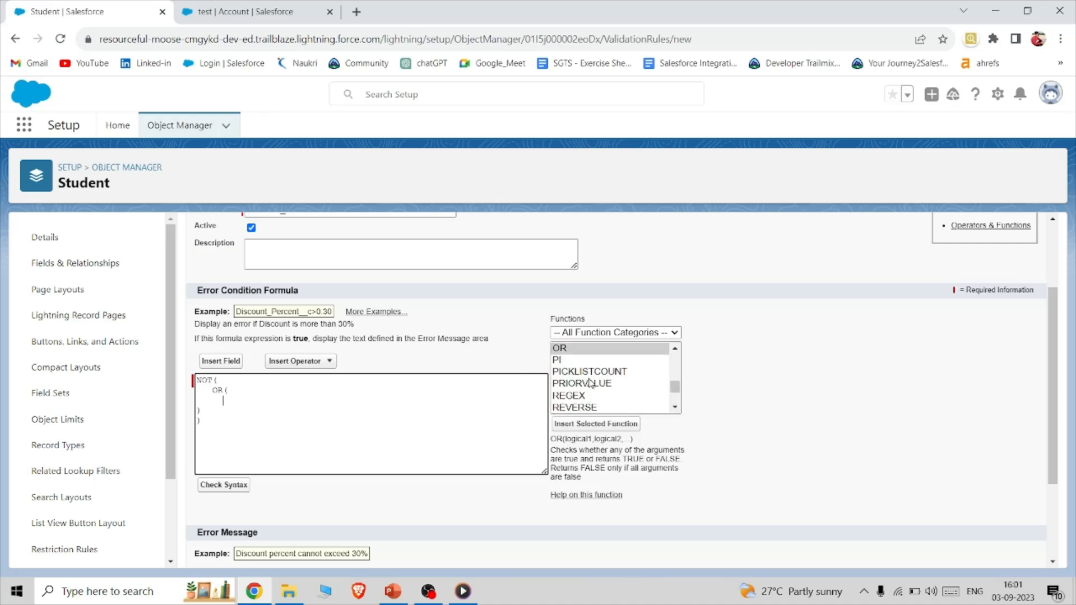
pyautogui.click(584, 392)
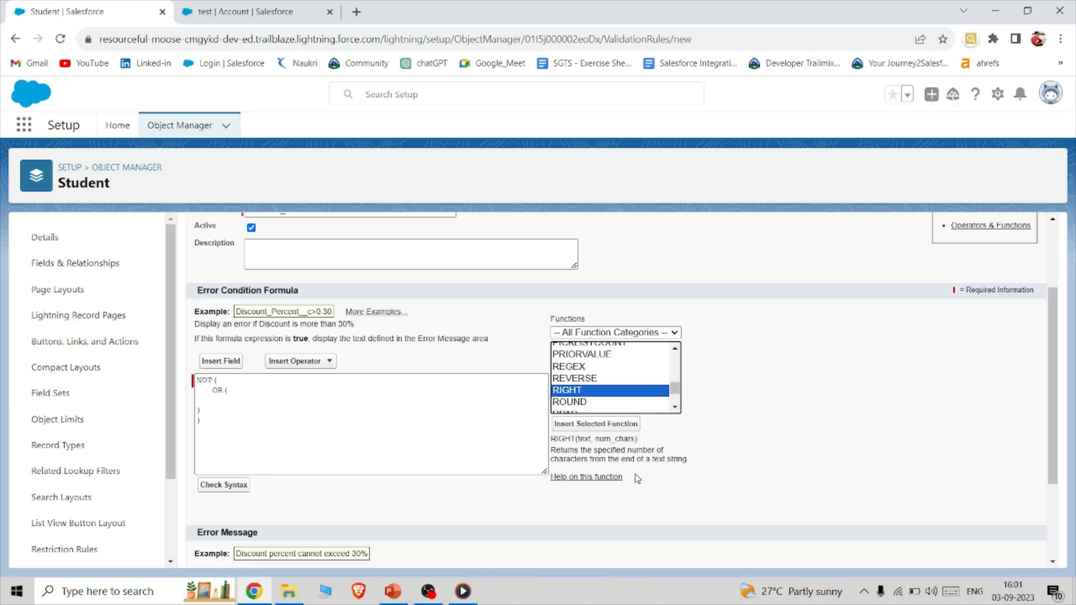
pyautogui.click(285, 394)
pyautogui.press('Return')
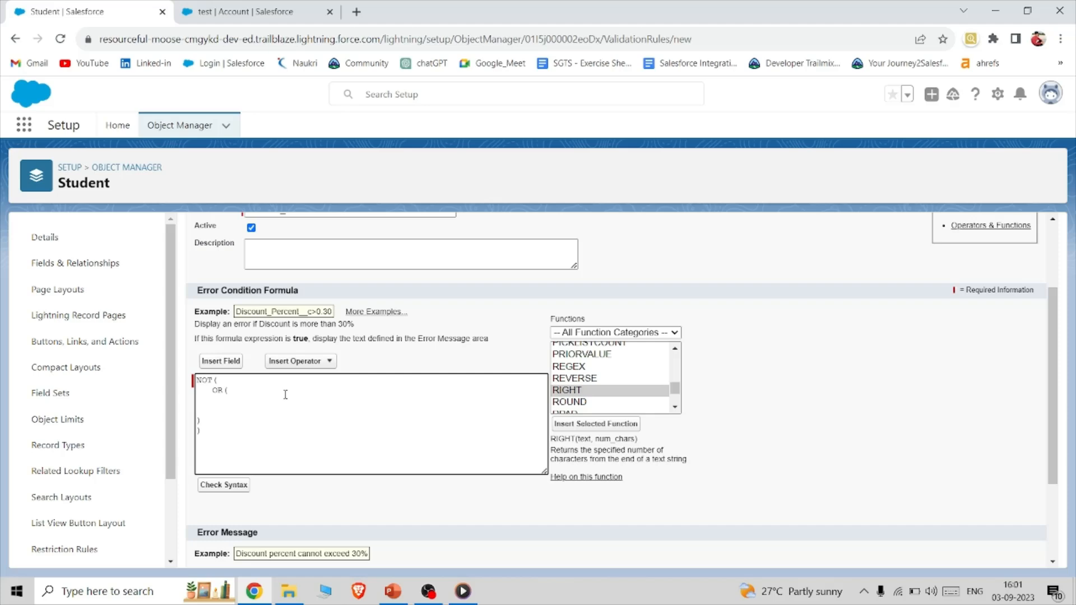
pyautogui.scroll(-2, 285, 394)
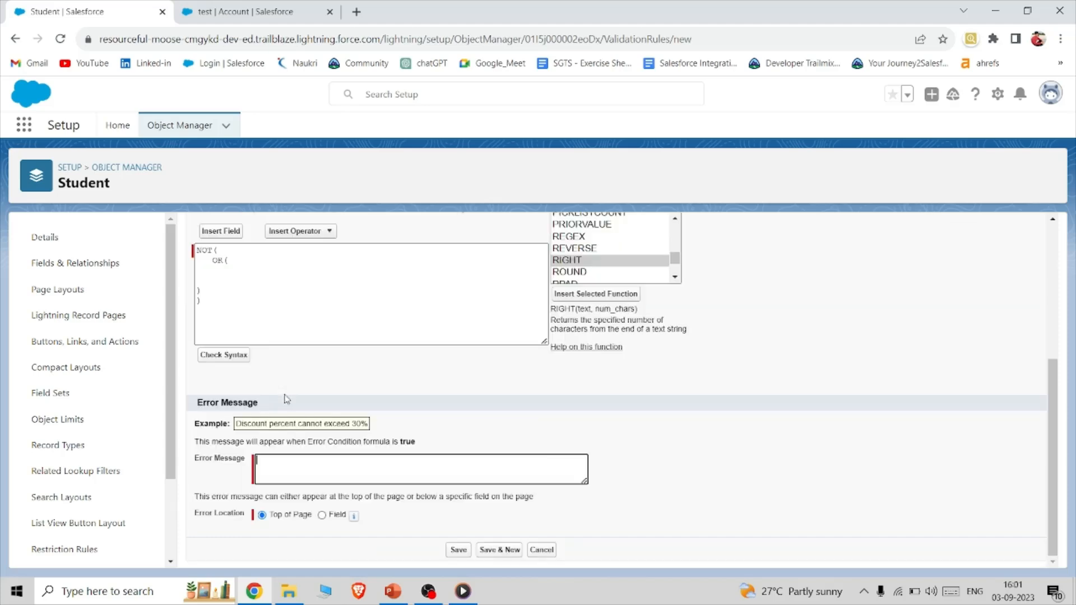
pyautogui.click(229, 267)
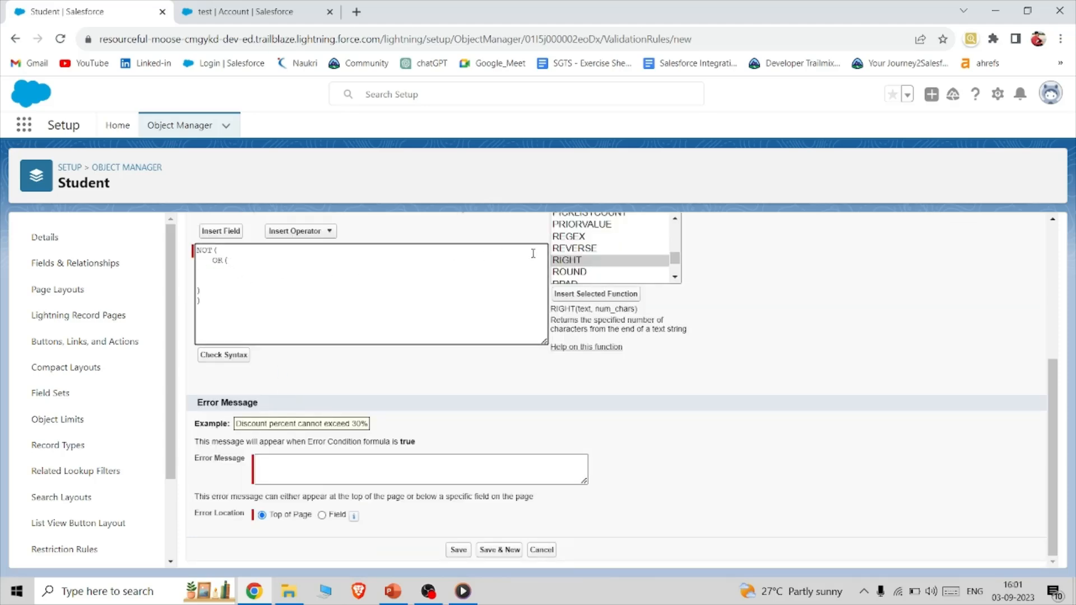
pyautogui.click(572, 295)
# - Replace RIGHT's text placeholder with the Student Website field, Website__c
pyautogui.doubleClick(256, 270)
pyautogui.click(224, 233)
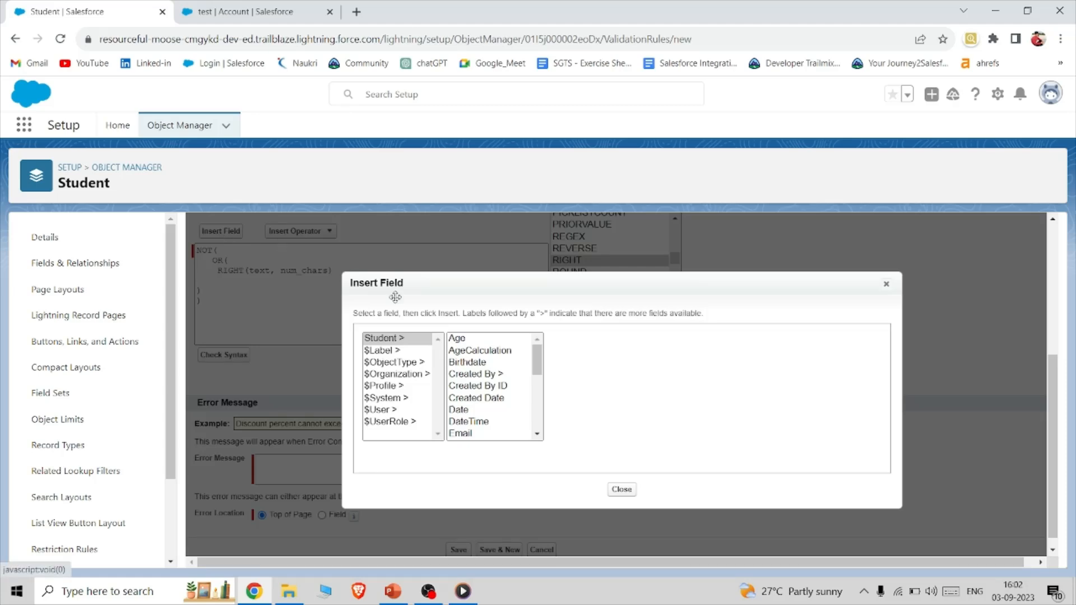
pyautogui.scroll(-4, 464, 383)
pyautogui.scroll(-4, 463, 383)
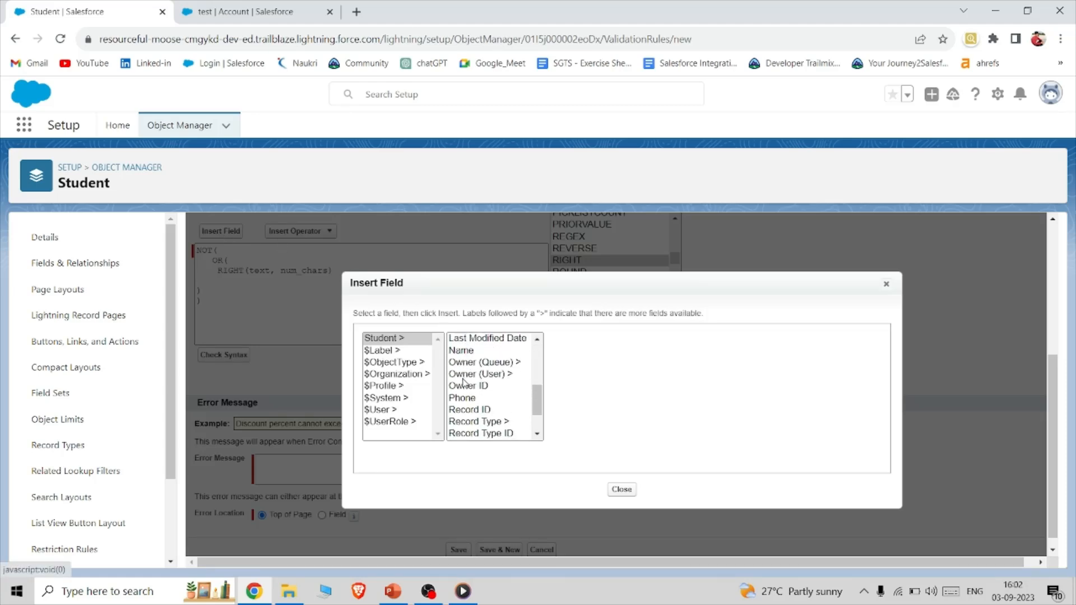
pyautogui.click(466, 434)
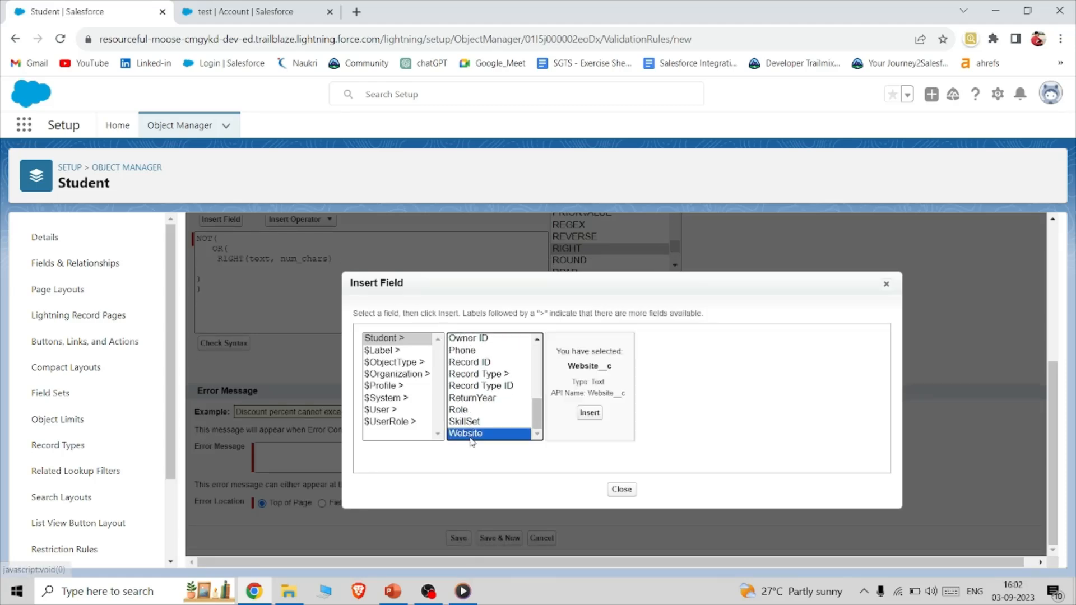
pyautogui.click(589, 413)
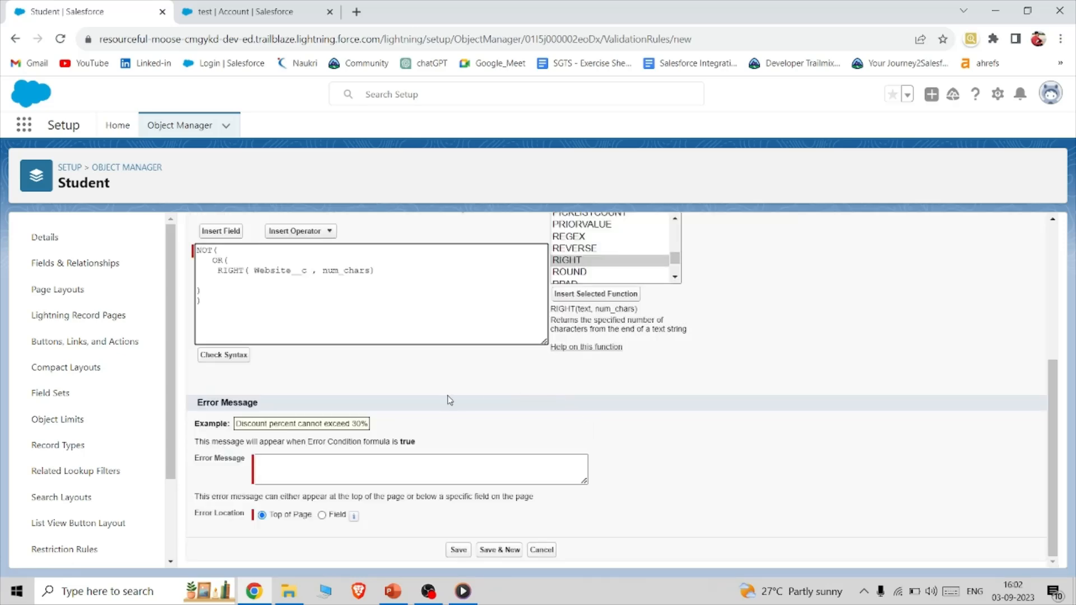
# - Set RIGHT's character count to 4 and compare the result with ".com", ending the condition with a comma
pyautogui.doubleClick(349, 271)
pyautogui.press('BackSpace')
pyautogui.write('4) = ".com",')
# - Duplicate the .com condition on three lines below it and align the first condition's indentation with the copies
pyautogui.moveTo(403, 271); pyautogui.dragTo(215, 271)
pyautogui.hotkey('ctrl', 'c')
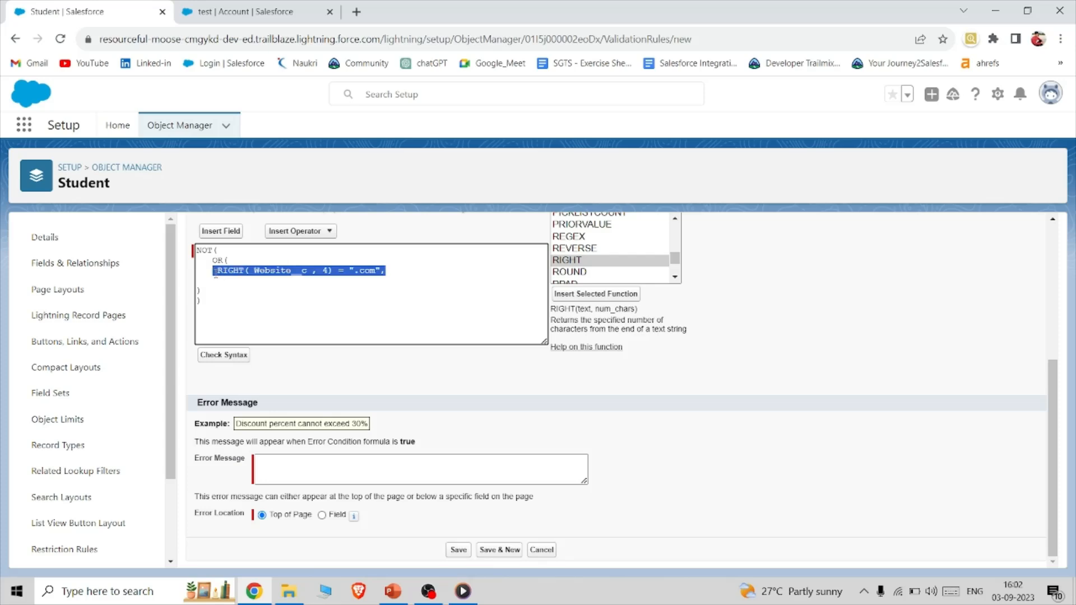
pyautogui.click(394, 270)
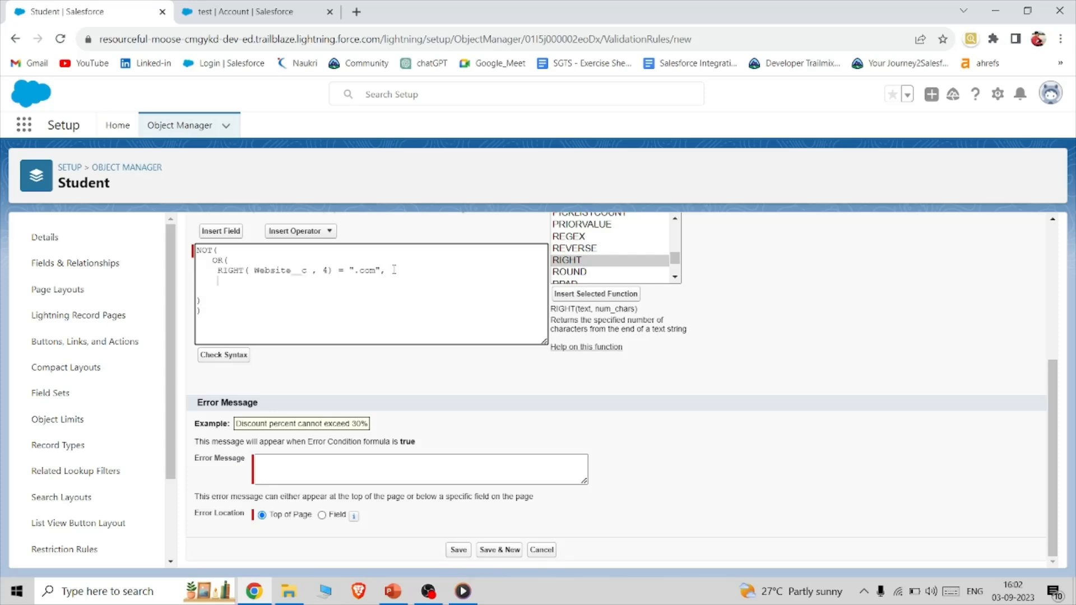
pyautogui.hotkey('ctrl', 'v')
pyautogui.hotkey('ctrl', 'v')
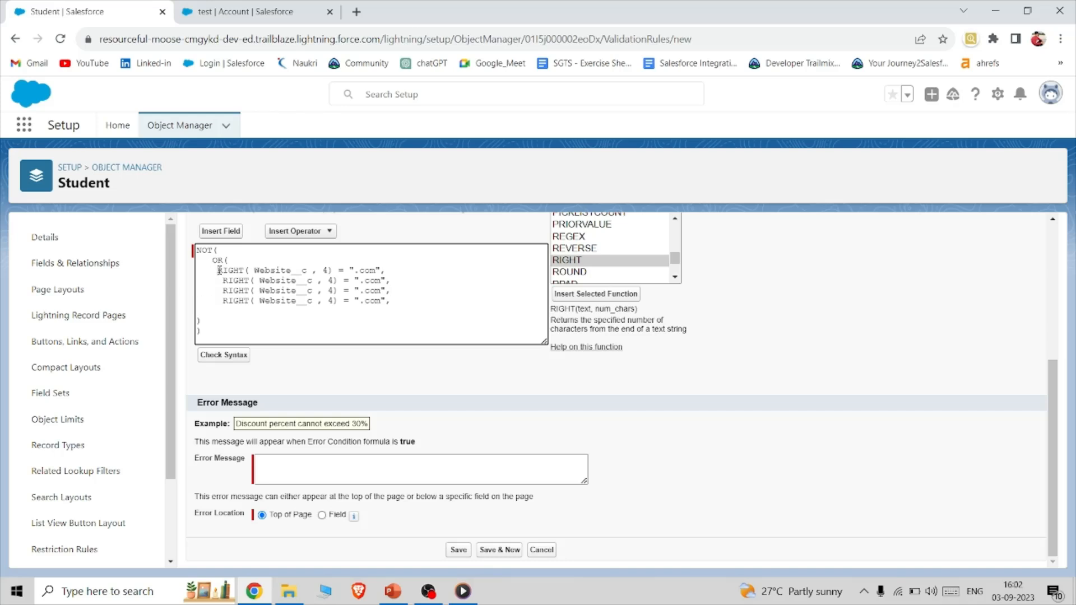
pyautogui.click(218, 270)
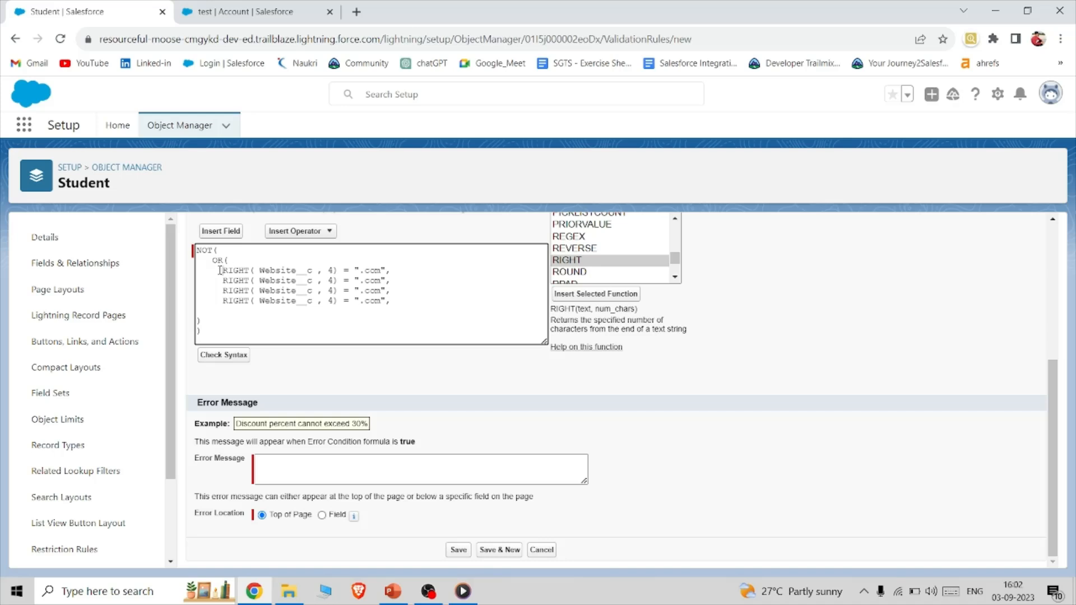
# - Change the compared ending in the second condition to ".net" and in the third condition to ".org"
pyautogui.click(373, 281)
pyautogui.press('BackSpace')
pyautogui.press('BackSpace')
pyautogui.press('Delete')
pyautogui.write('net')
pyautogui.click(381, 291)
pyautogui.press('BackSpace')
pyautogui.press('BackSpace')
pyautogui.press('BackSpace')
pyautogui.write('org')
# - Change the last condition's ending to ".co.uk" without a trailing comma and check the formula's syntax
pyautogui.click(381, 301)
pyautogui.press('BackSpace')
pyautogui.press('BackSpace')
pyautogui.write('co.uk')
pyautogui.click(403, 298)
pyautogui.click(221, 355)
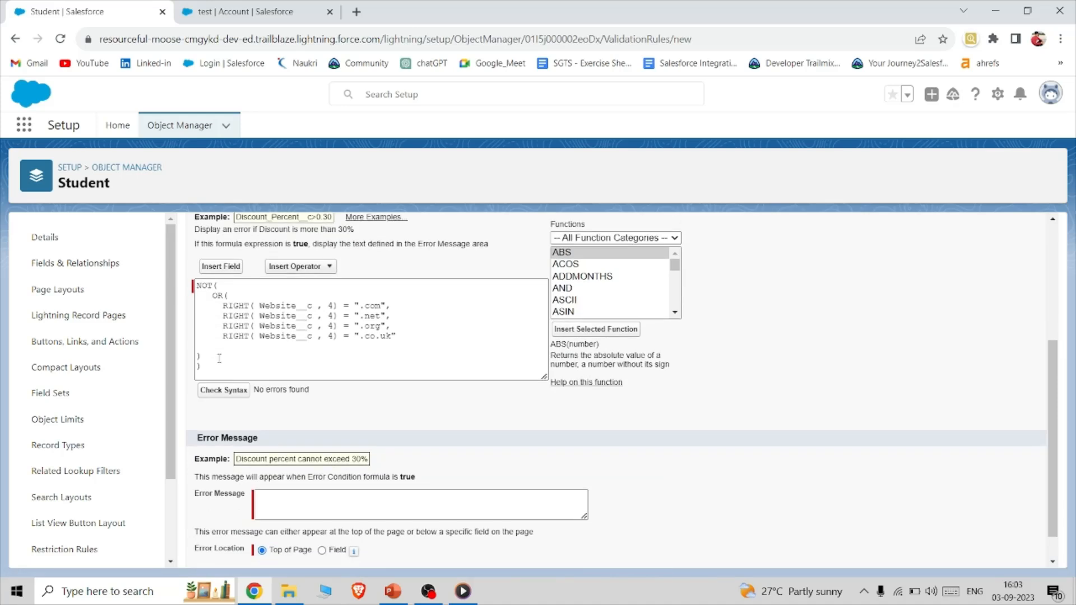
# - Enter the error message "must follow the criteria while creating the record" and save the validation rule
pyautogui.click(314, 465)
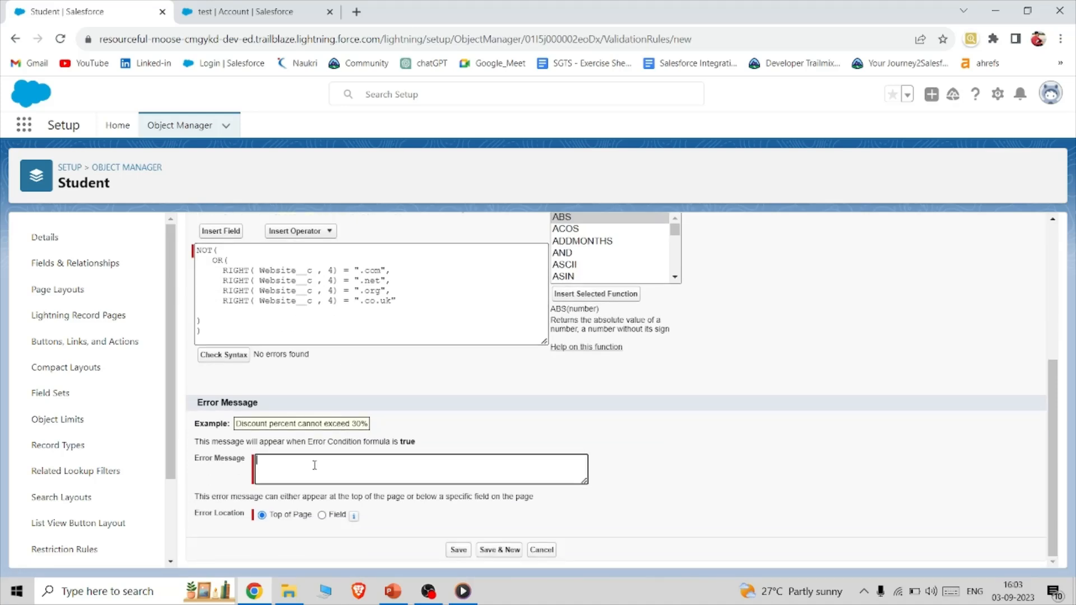
pyautogui.write('must follow the e')
pyautogui.write('riteria while creating the record')
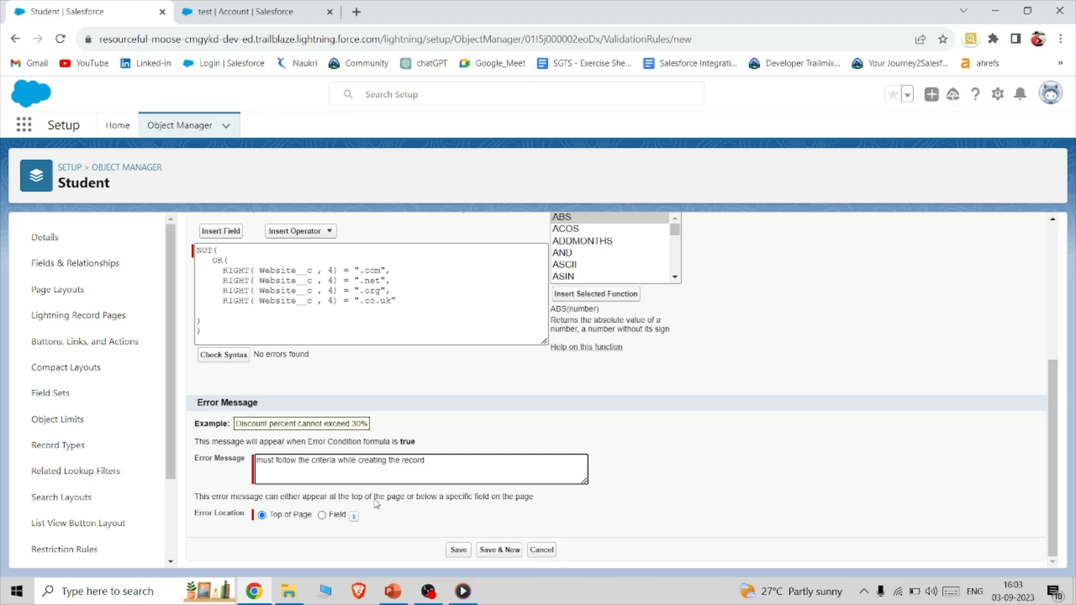
pyautogui.click(460, 551)
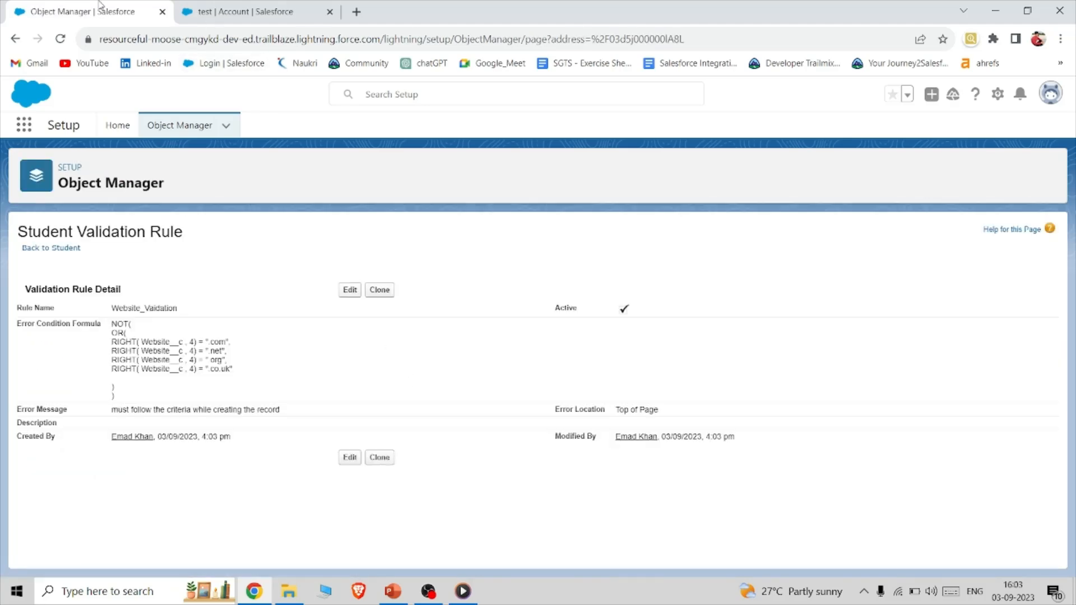
# - Refresh the Sales page, open the Students list and start a new record of type Fresher Student
pyautogui.click(199, 7)
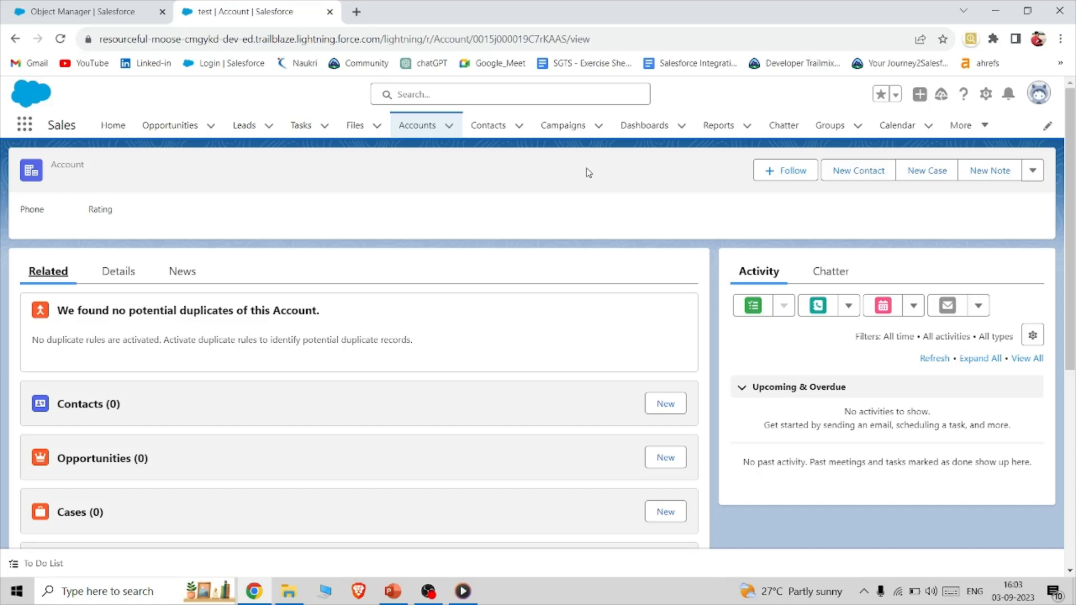
pyautogui.press('F5')
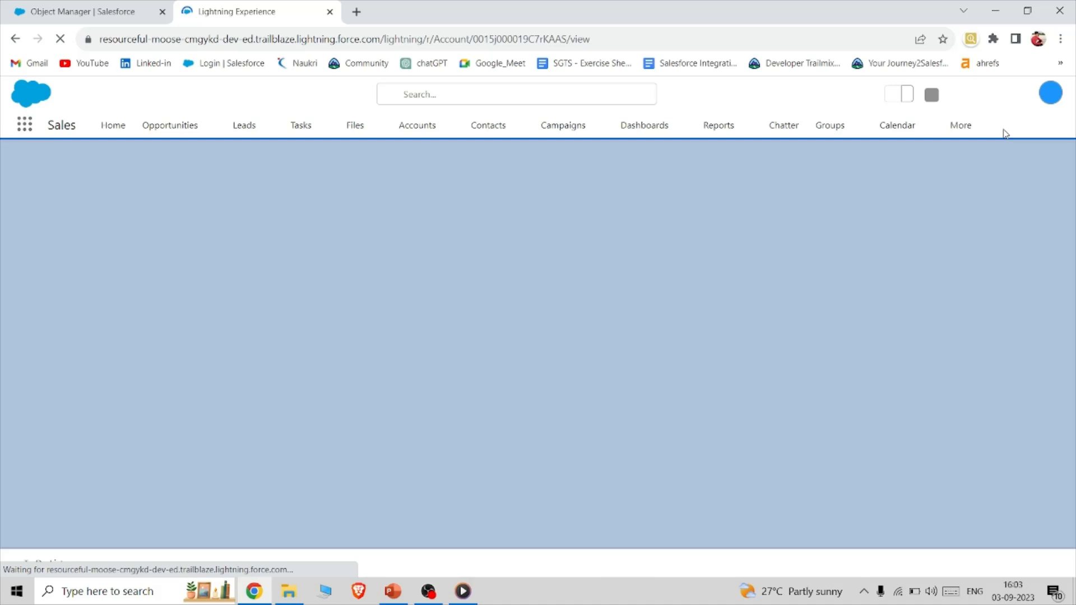
pyautogui.click(985, 128)
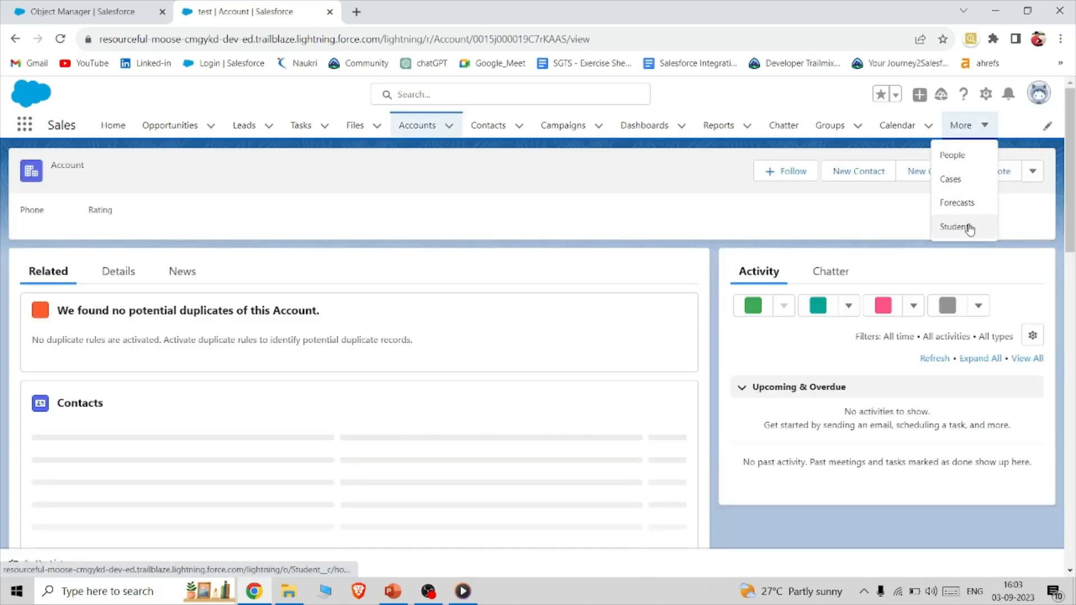
pyautogui.click(969, 227)
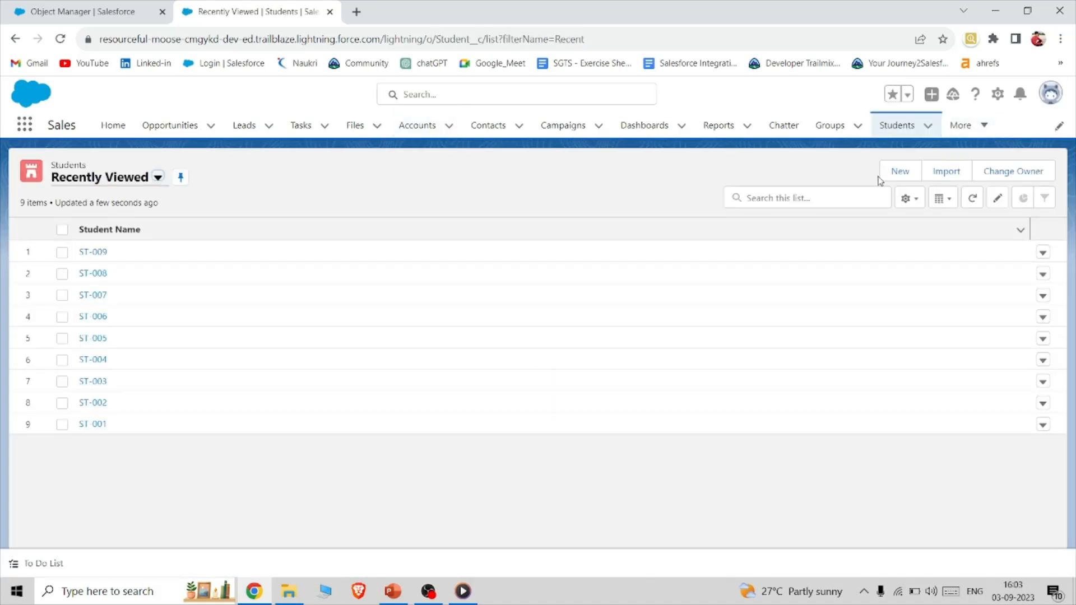
pyautogui.click(900, 172)
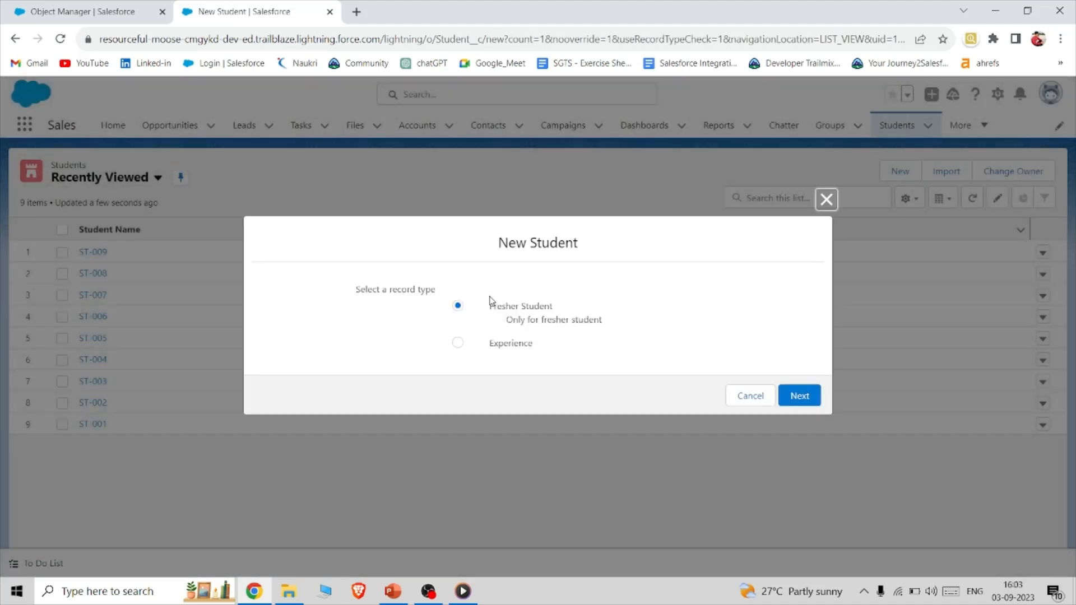
pyautogui.click(801, 395)
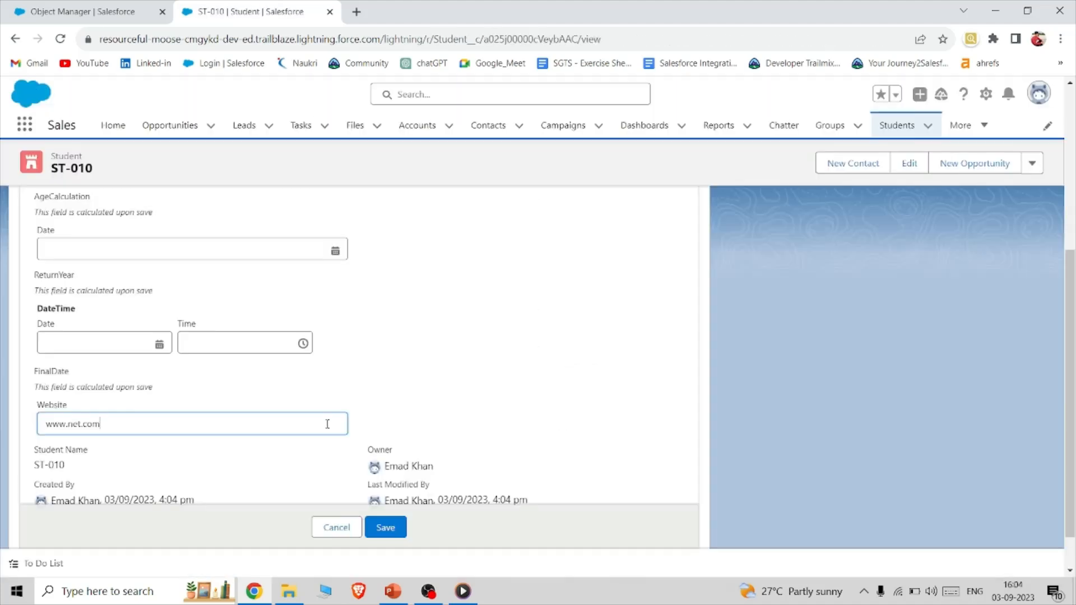
pyautogui.press('BackSpace')
pyautogui.press('BackSpace')
pyautogui.press('BackSpace')
pyautogui.press('BackSpace')
pyautogui.press('BackSpace')
pyautogui.press('BackSpace')
pyautogui.press('BackSpace')
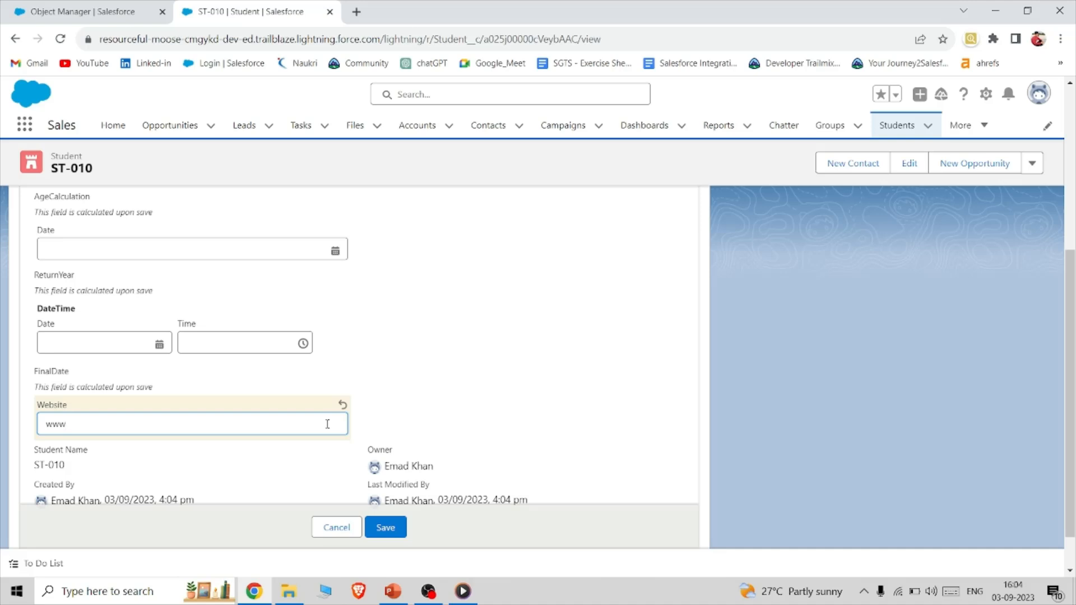
pyautogui.write('.es')
pyautogui.click(385, 532)
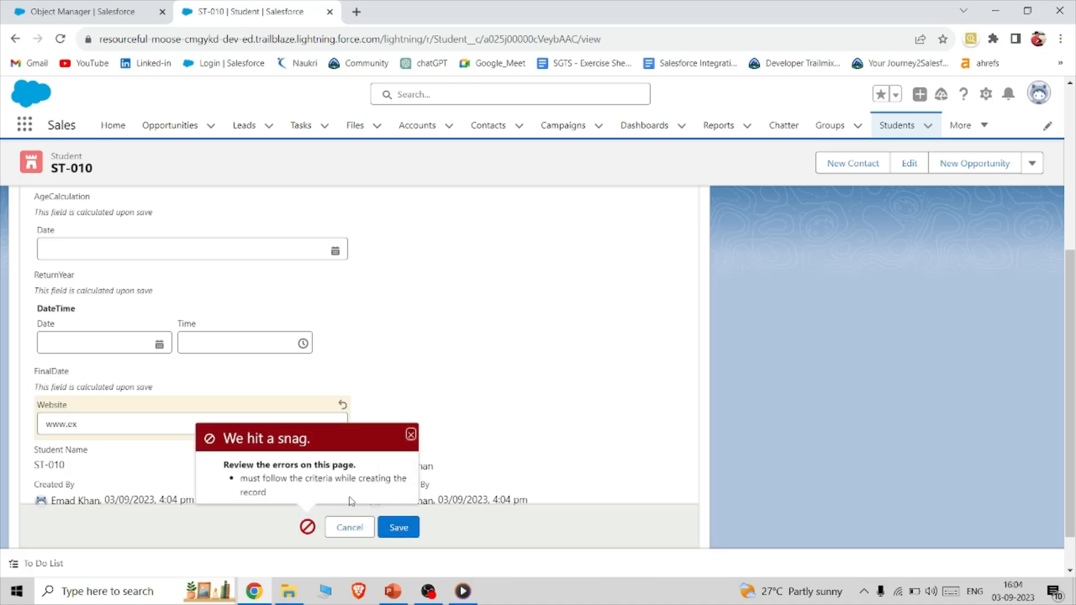
pyautogui.scroll(-1, 394, 464)
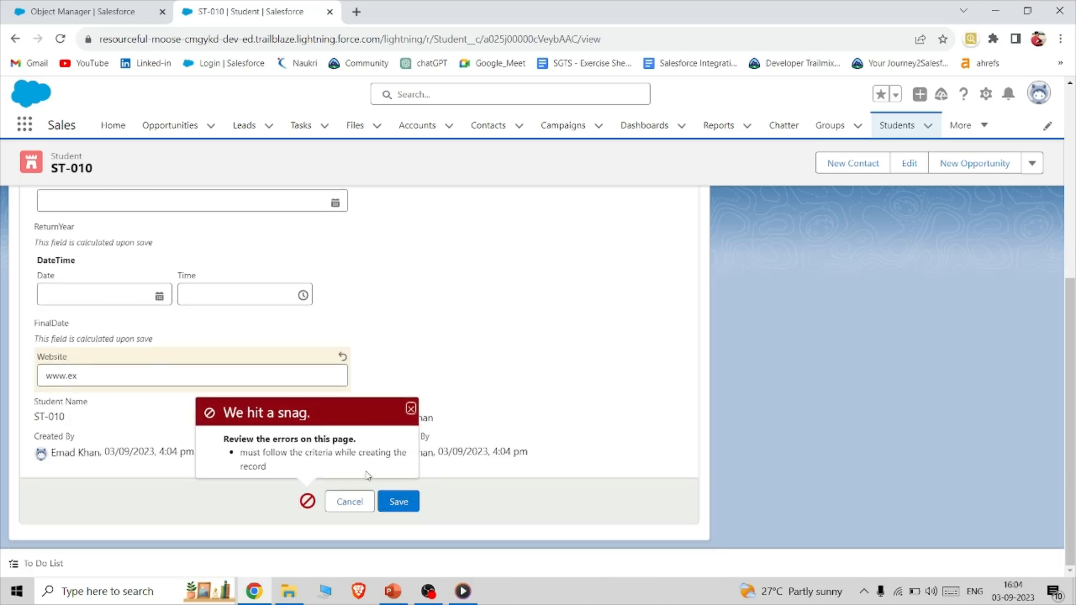
pyautogui.click(411, 409)
pyautogui.click(224, 379)
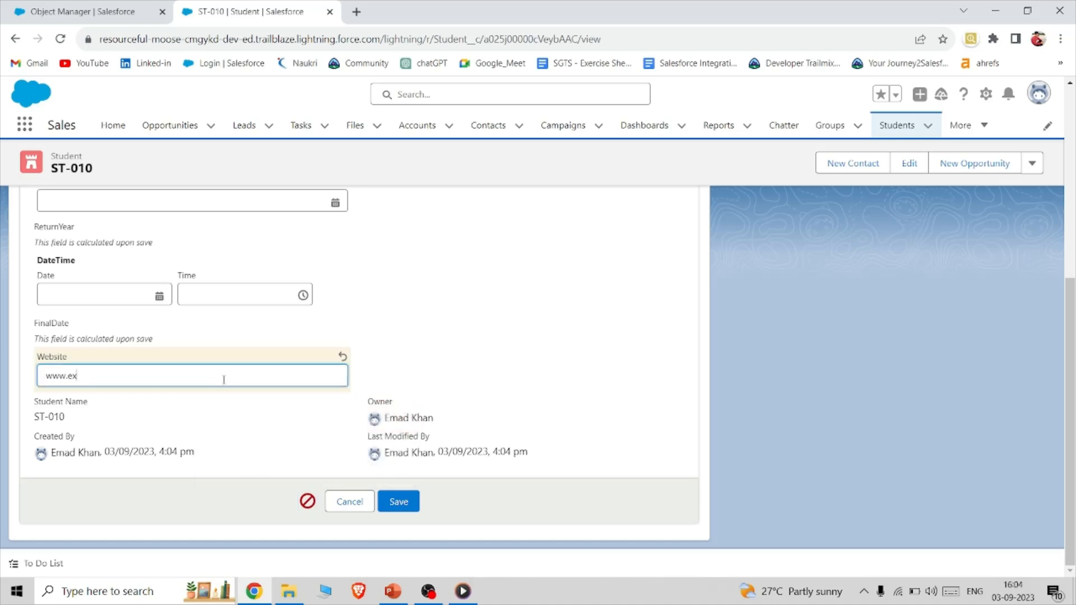
pyautogui.write('org')
pyautogui.click(399, 506)
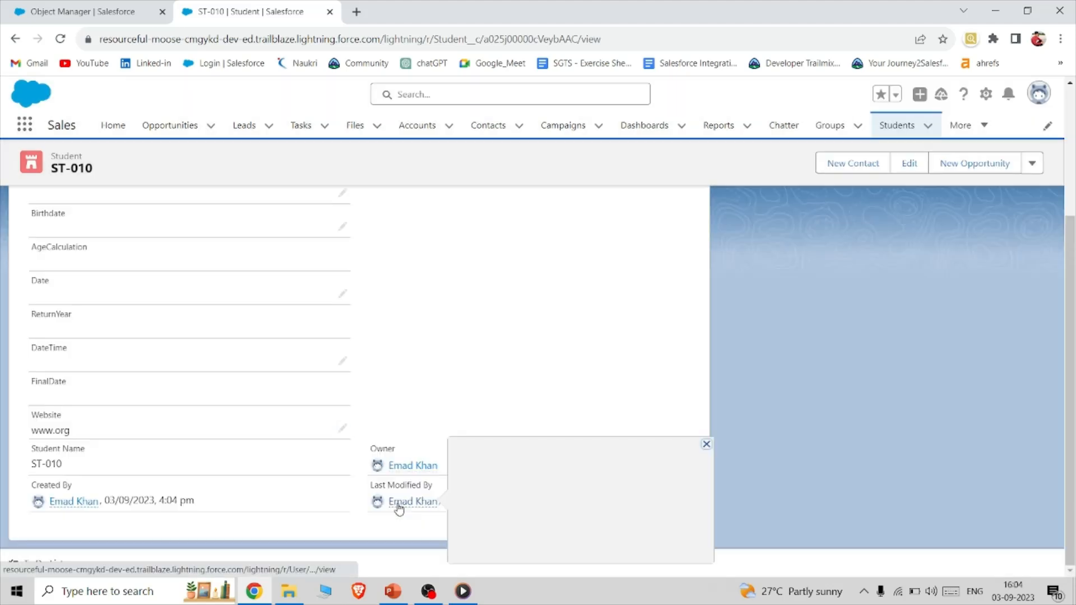